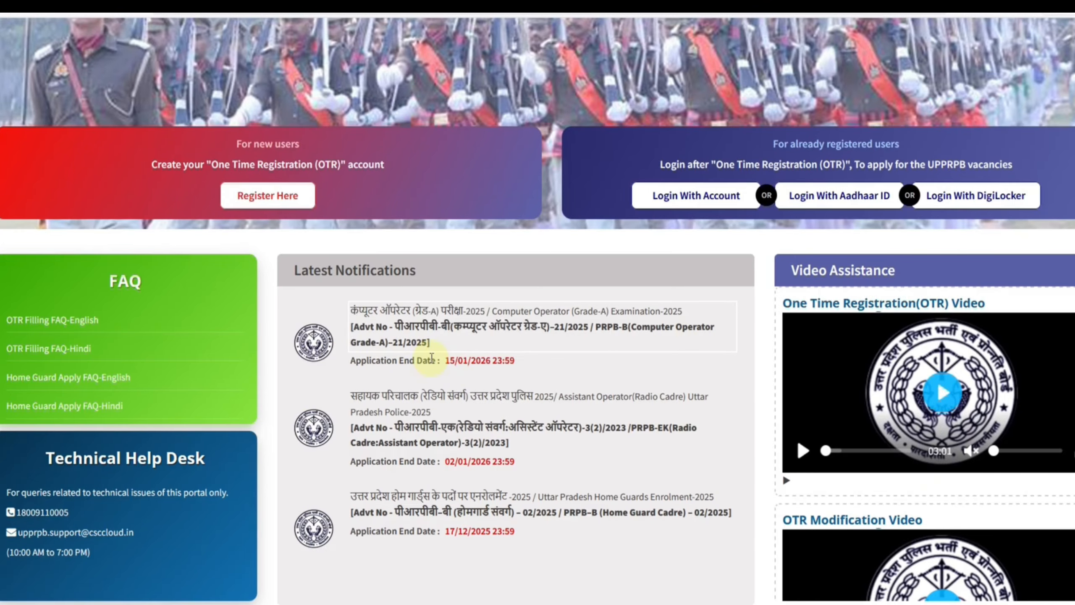
Open the Computer Operator Grade-A 2025 recruitment notification and examine its vacancies, application schedule, OTR requirement, fees and nationality rules
scroll(431, 357, "up", 3)
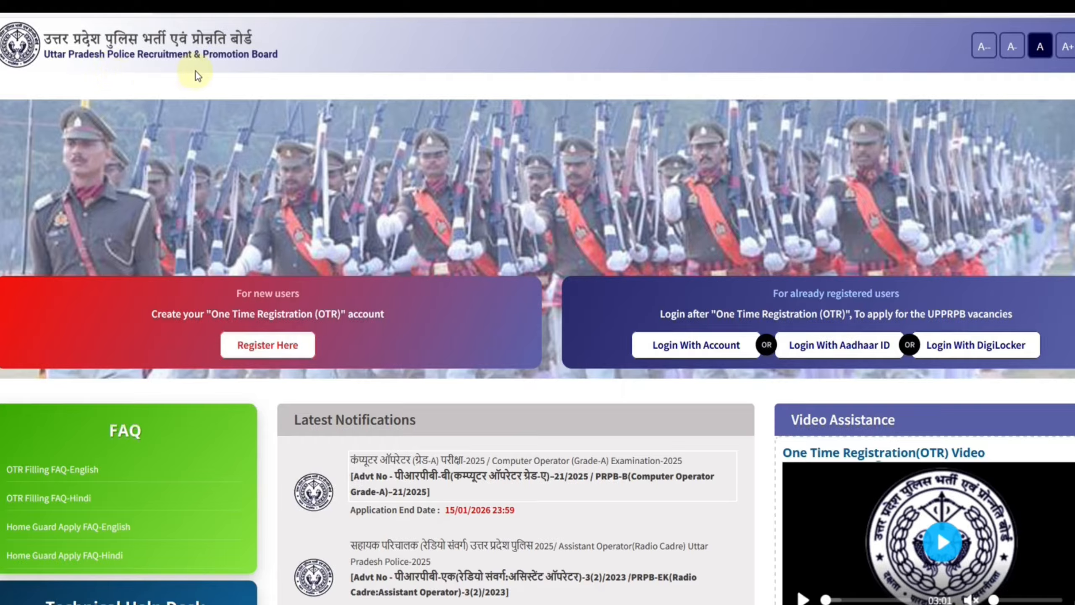
left_click(221, 5)
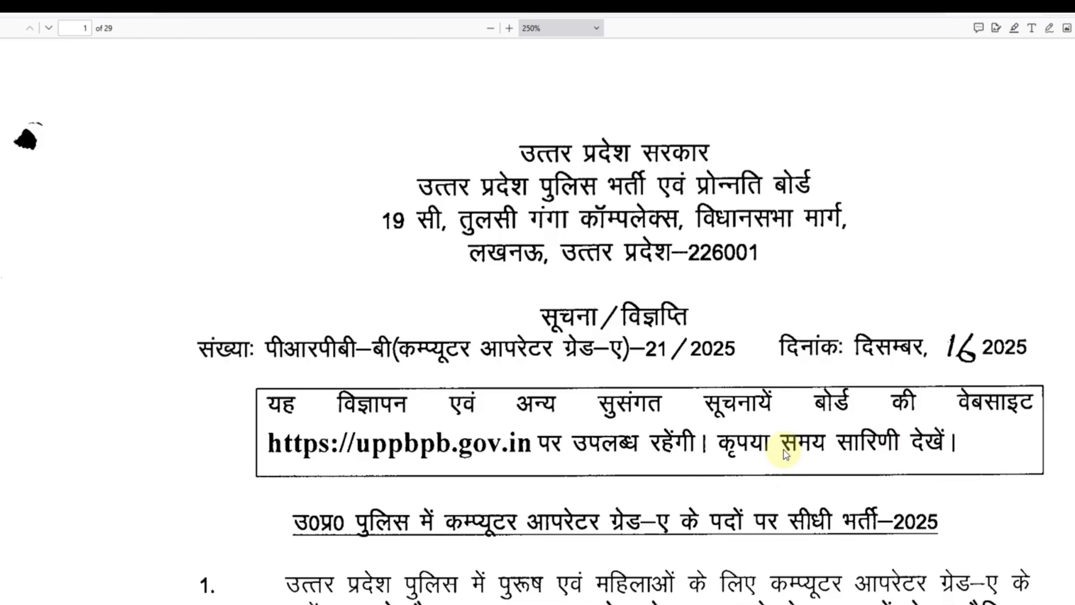
scroll(784, 453, "down", 2)
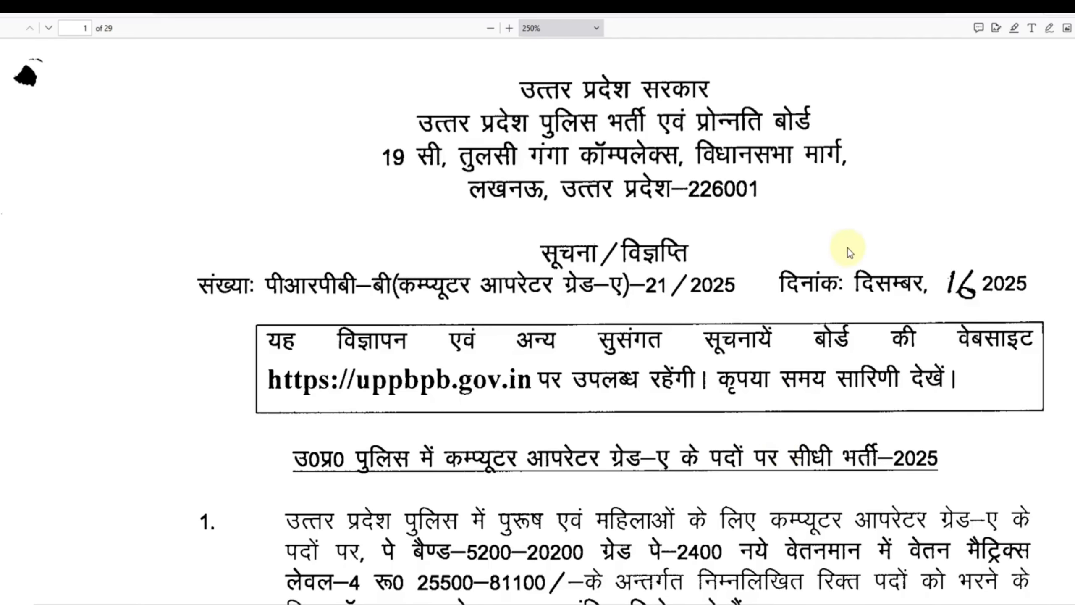
scroll(843, 393, "down", 6)
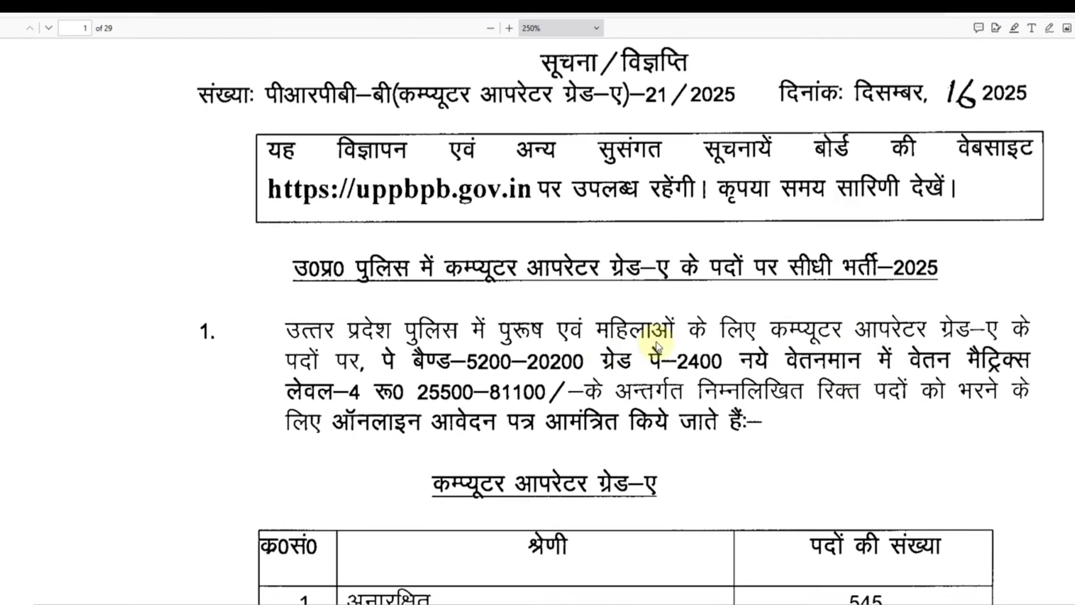
scroll(696, 350, "down", 3)
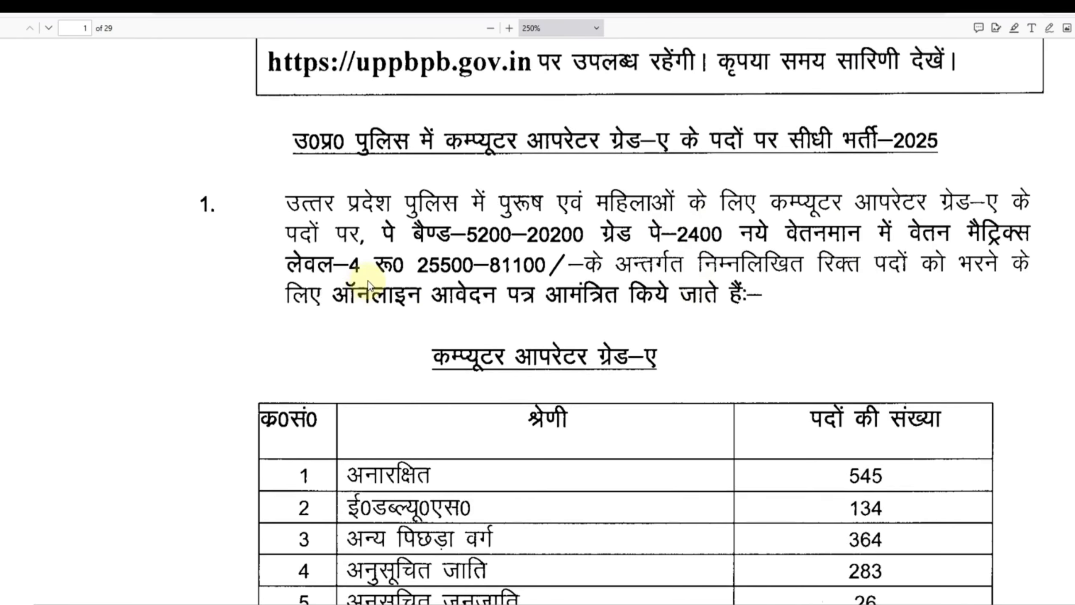
scroll(696, 305, "down", 5)
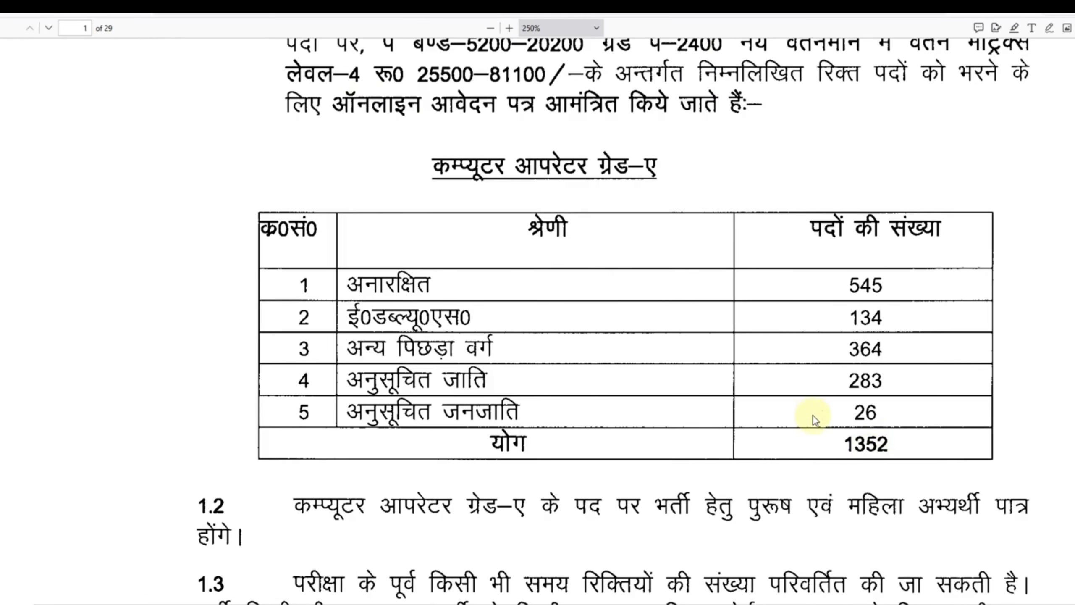
scroll(813, 414, "down", 10)
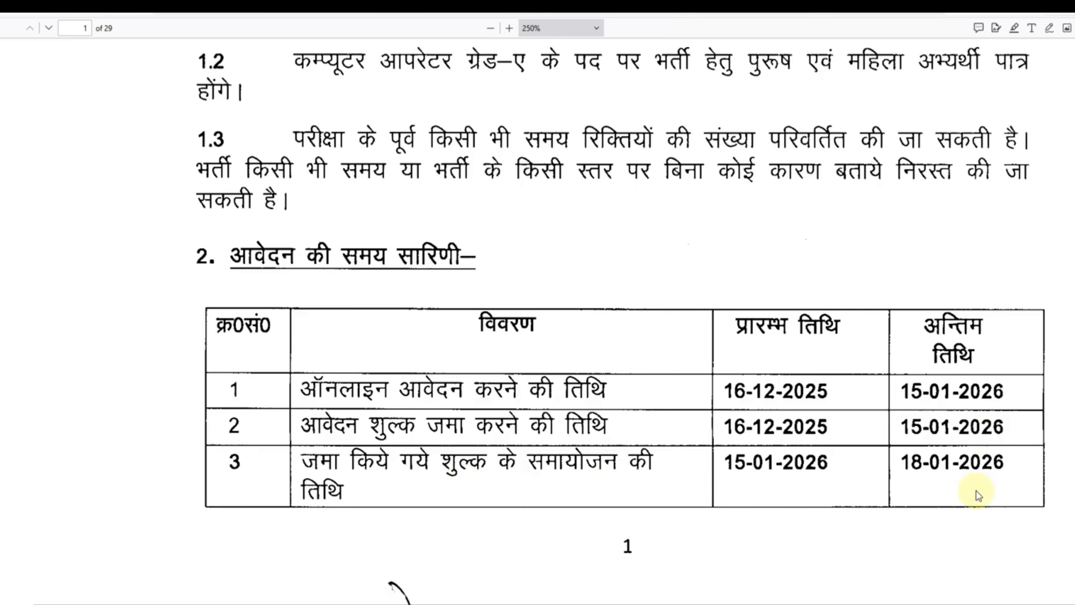
scroll(976, 491, "down", 10)
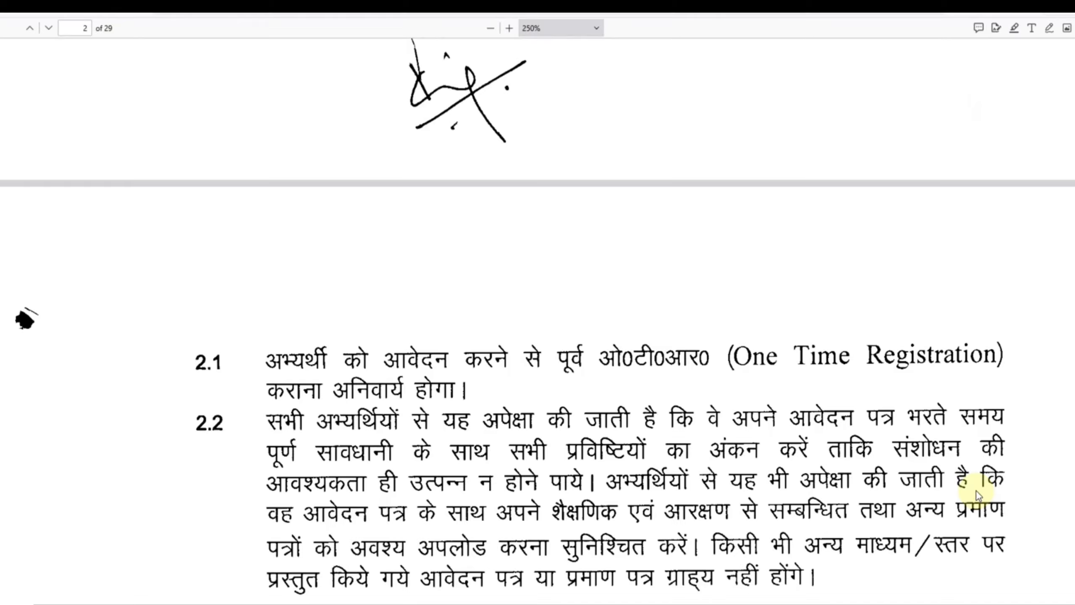
scroll(976, 491, "down", 3)
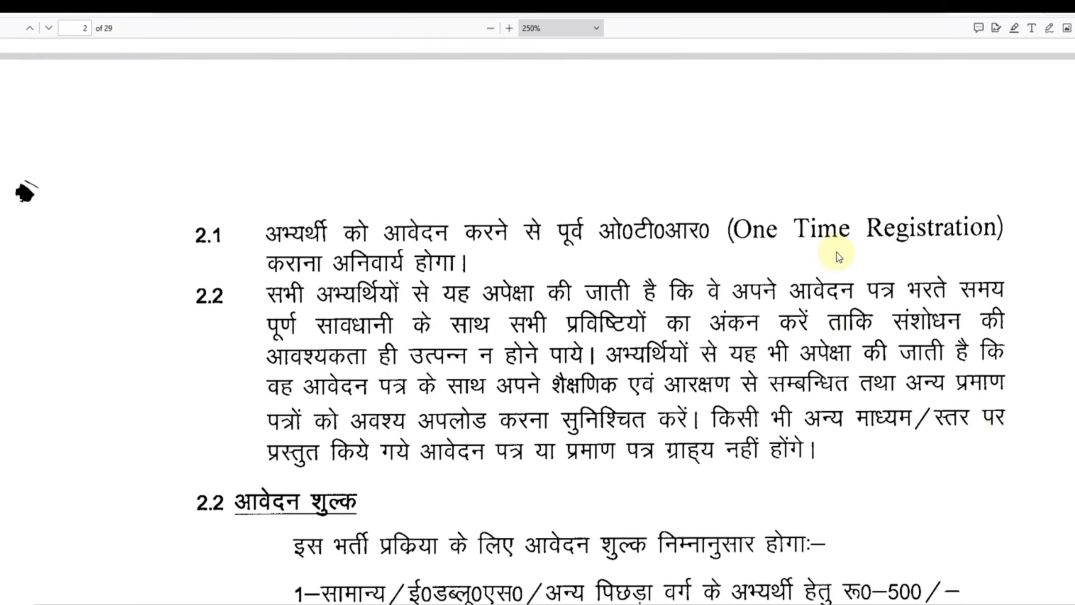
scroll(910, 333, "down", 6)
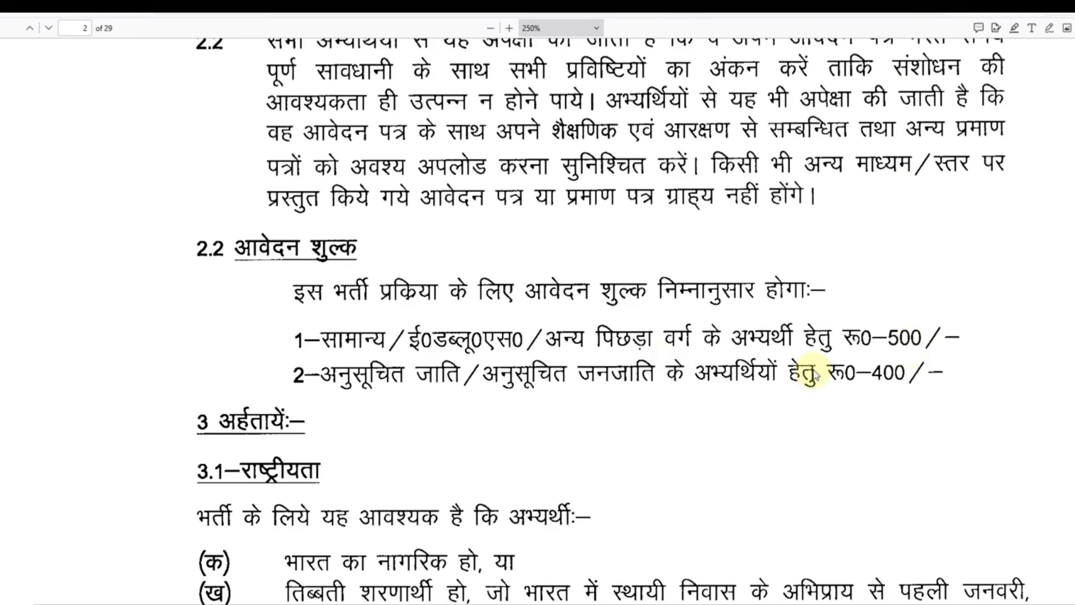
scroll(677, 360, "down", 20)
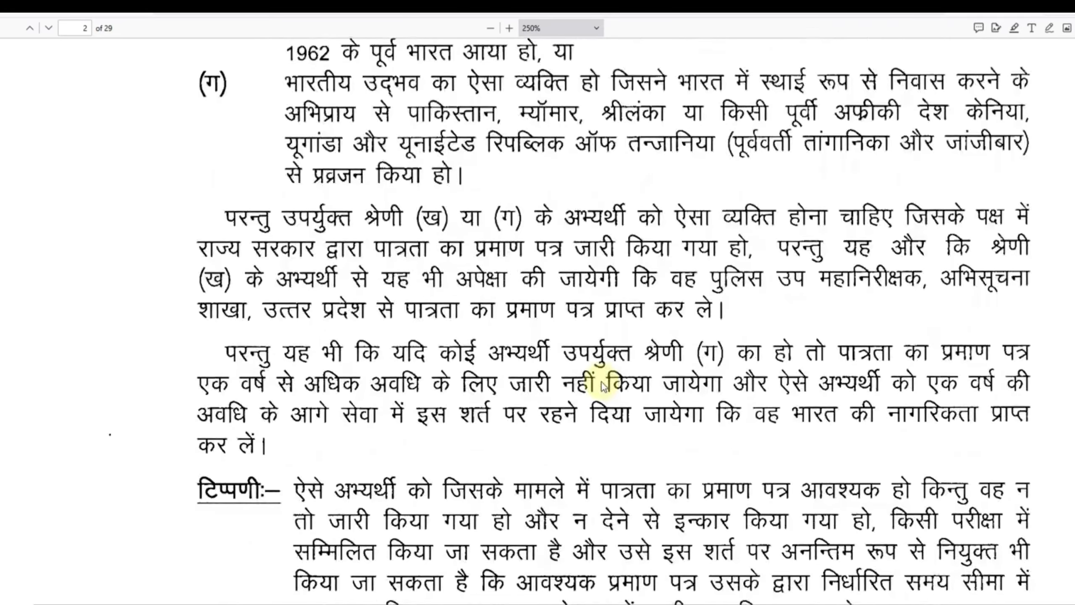
Examine the educational qualification section 3.2 and its notes in the notification, and return to the recruitment portal's home page
scroll(604, 387, "down", 15)
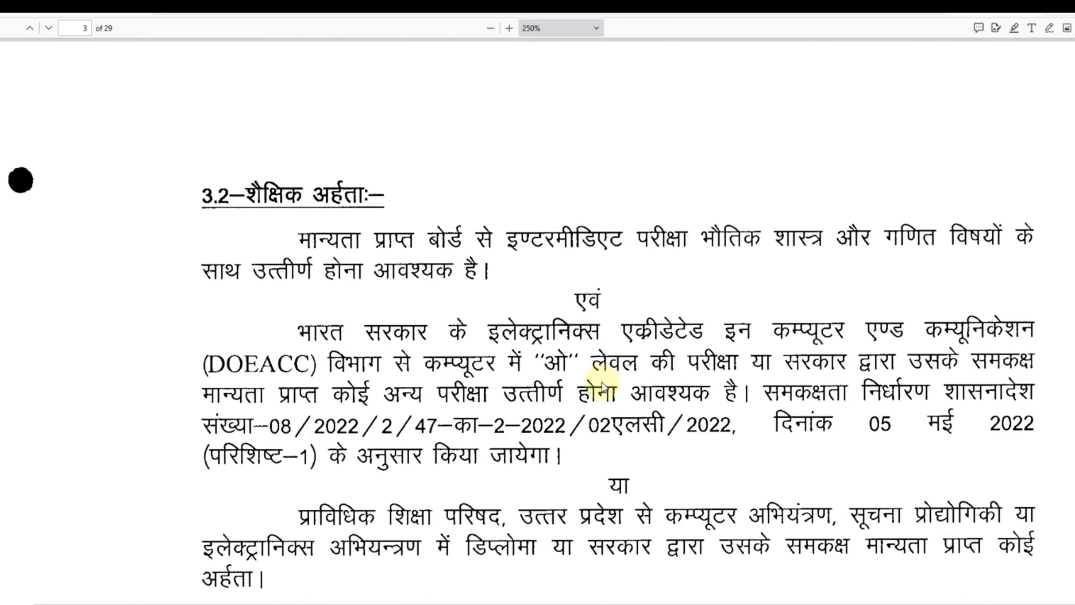
scroll(602, 386, "down", 2)
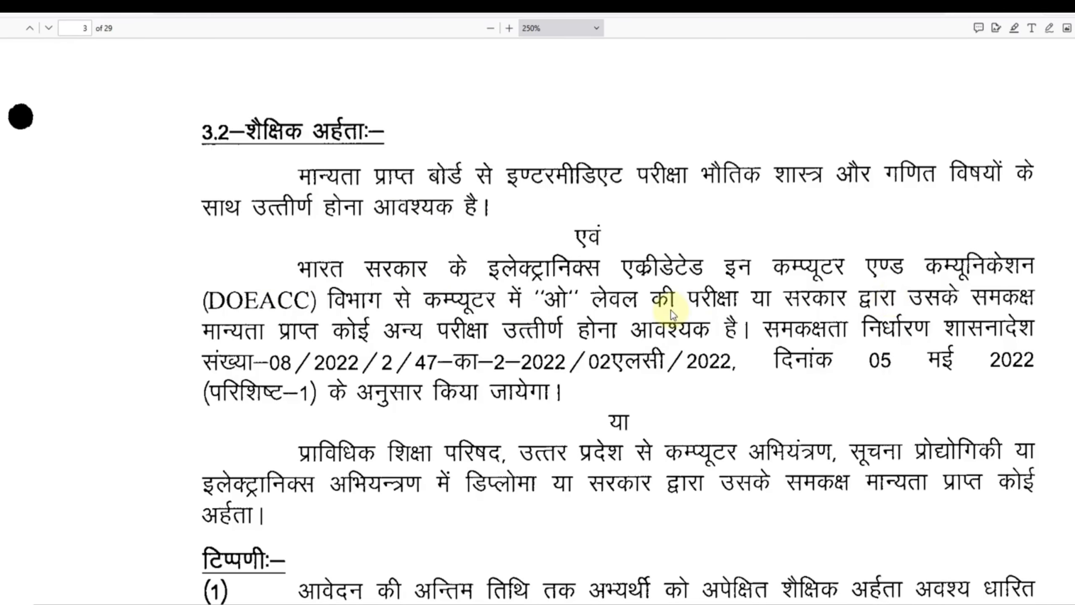
scroll(682, 368, "down", 2)
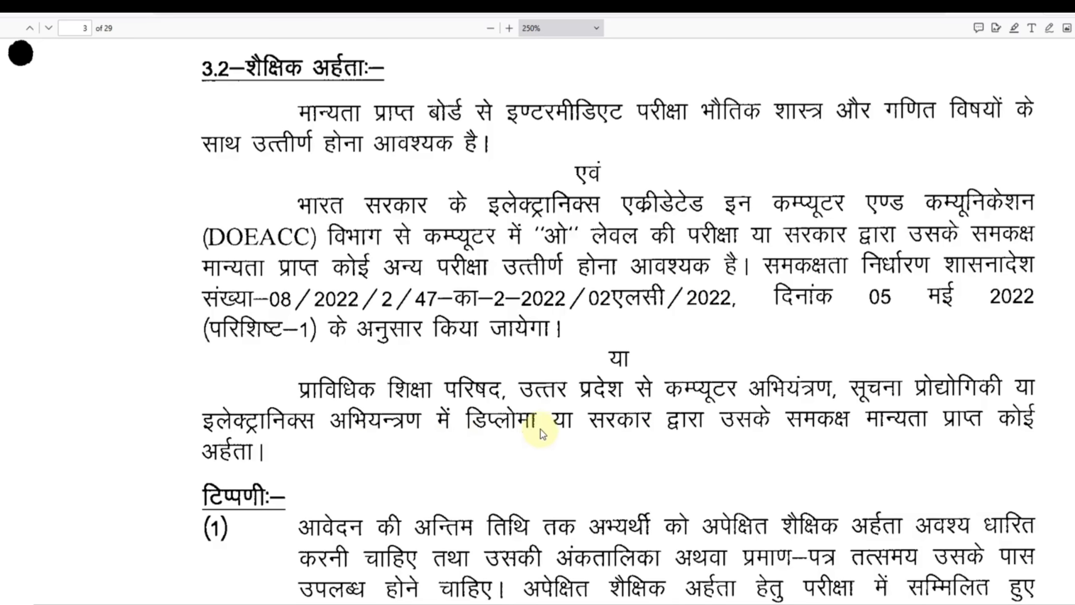
scroll(541, 432, "down", 3)
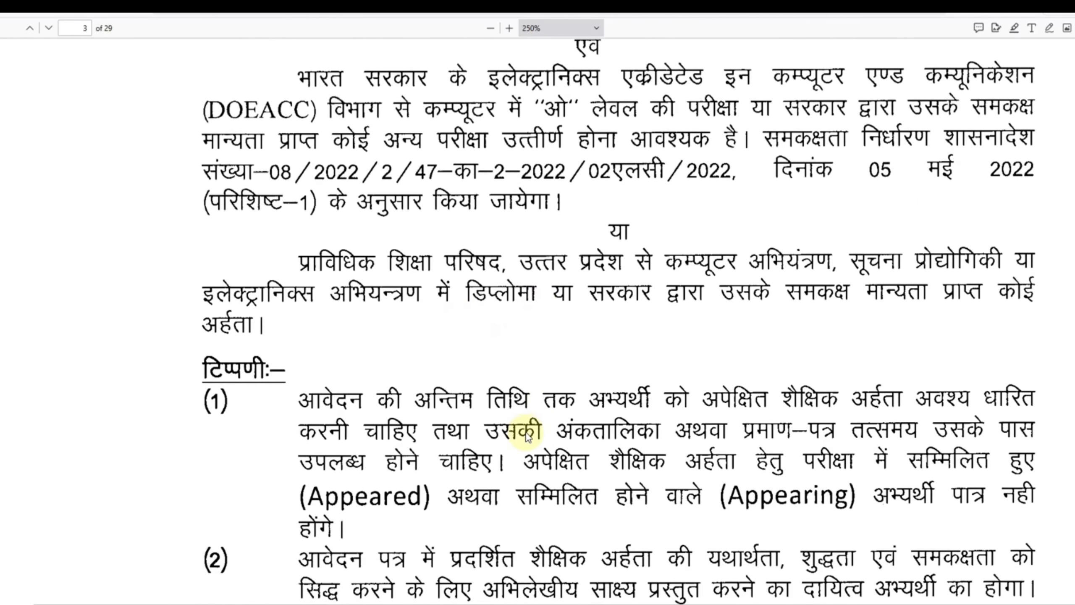
scroll(529, 413, "down", 2)
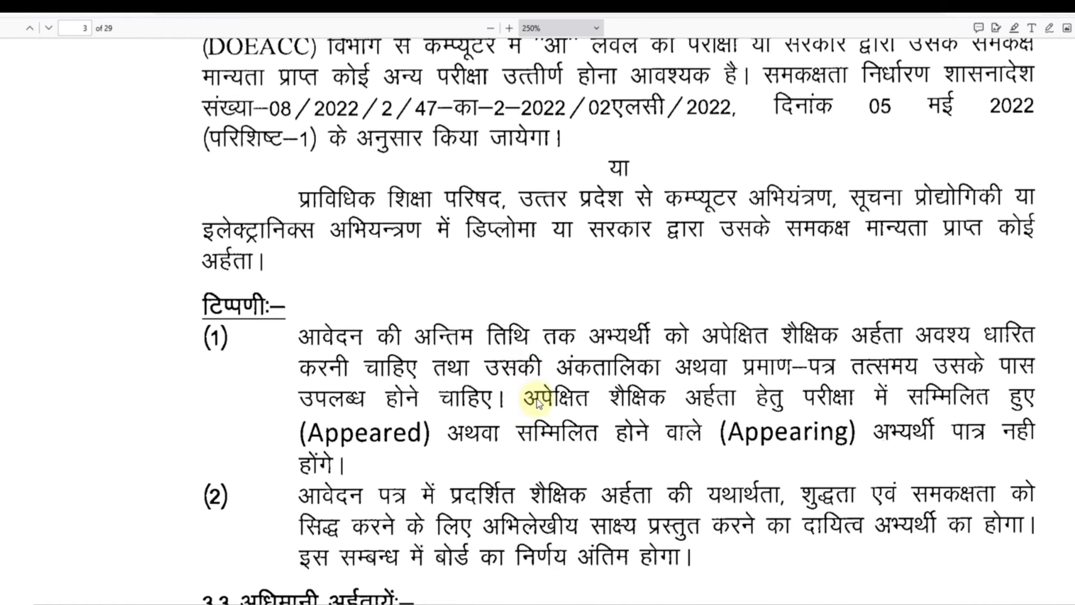
scroll(536, 399, "down", 2)
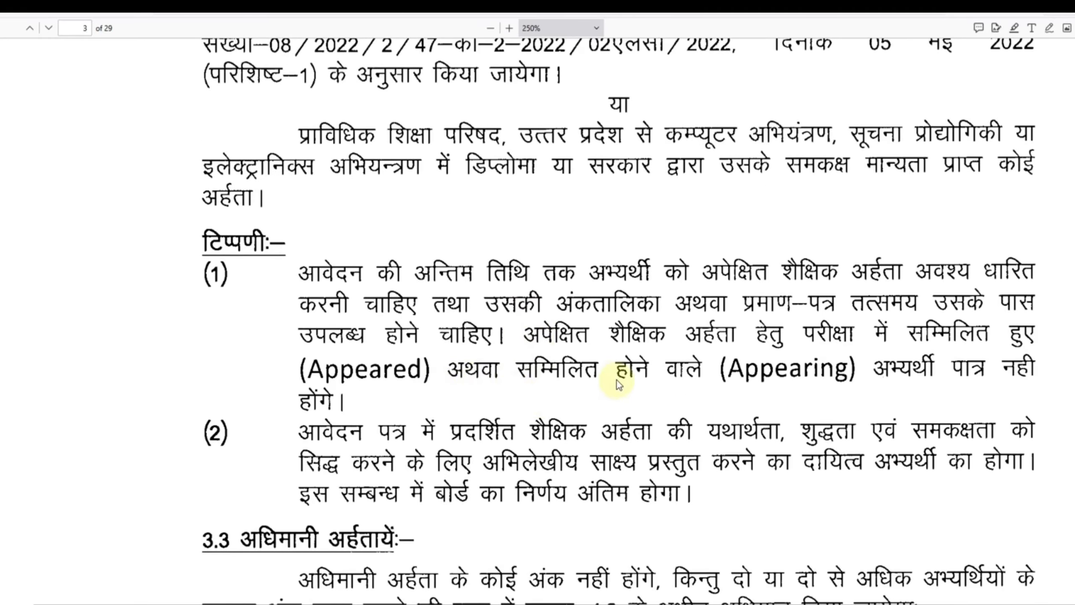
scroll(616, 380, "up", 15)
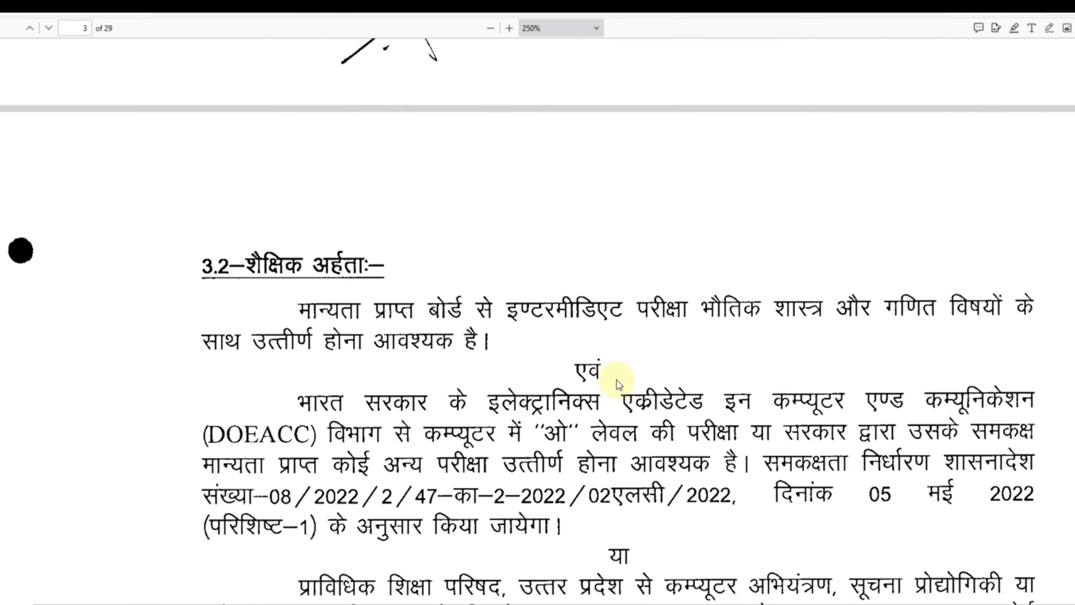
scroll(617, 380, "up", 20)
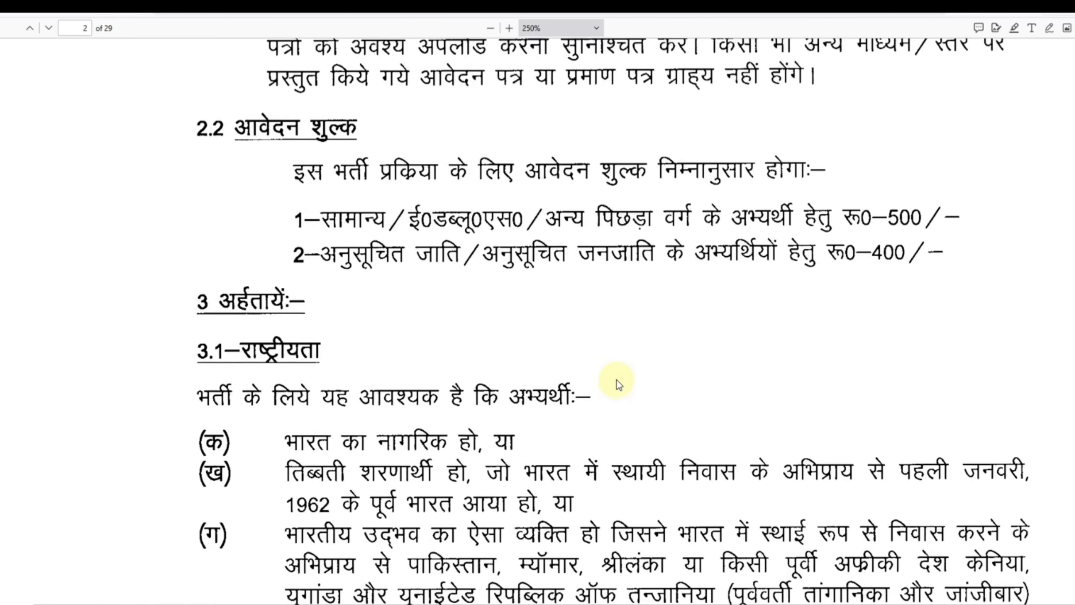
scroll(616, 380, "up", 2)
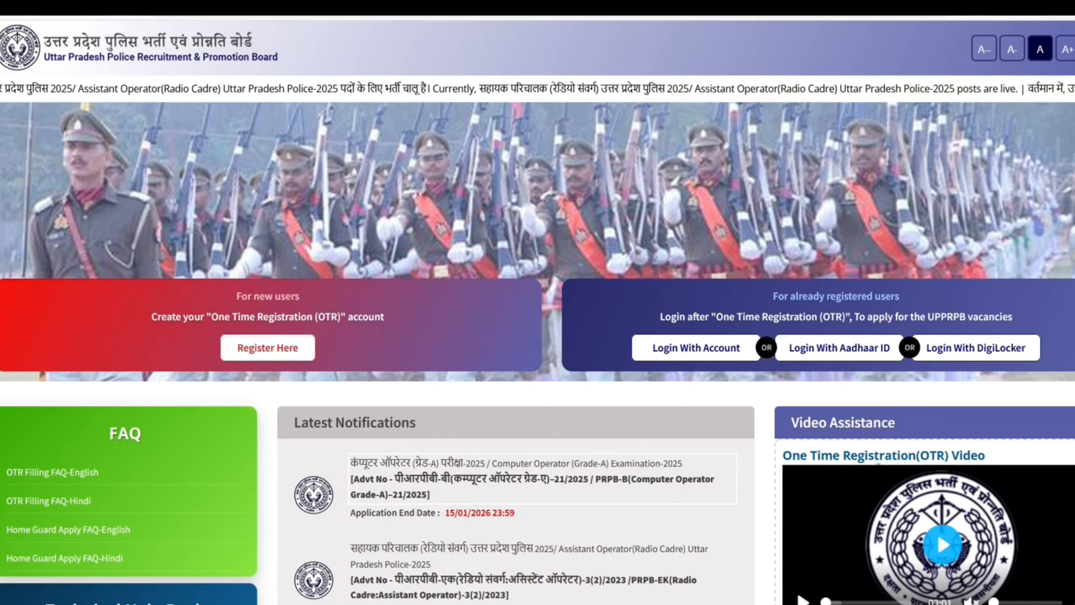
Open the One Time Registration (OTR) account creation form for new users
scroll(667, 228, "down", 2)
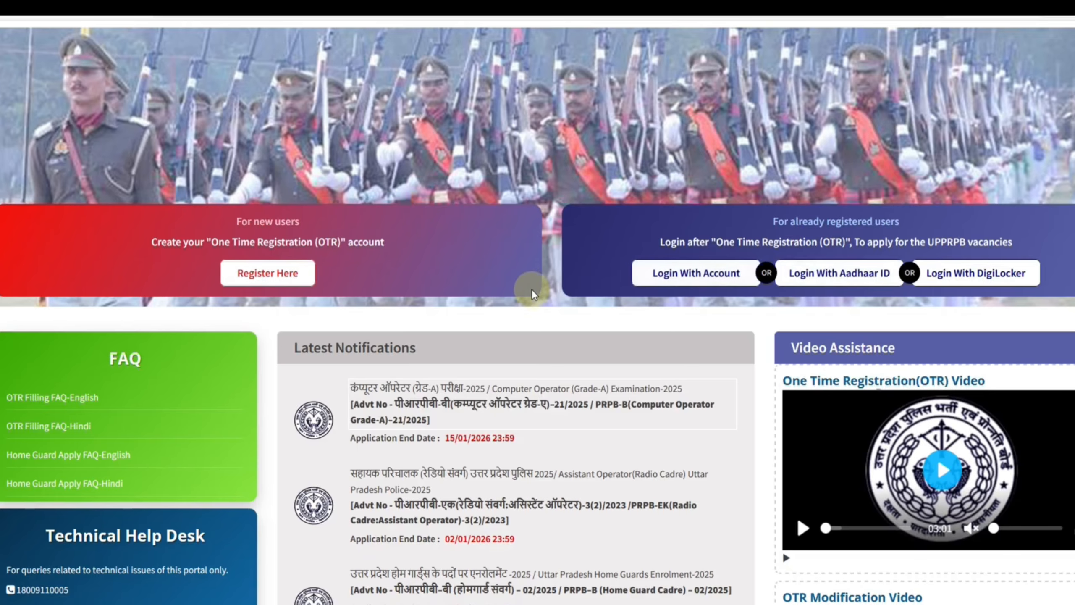
left_click(279, 283)
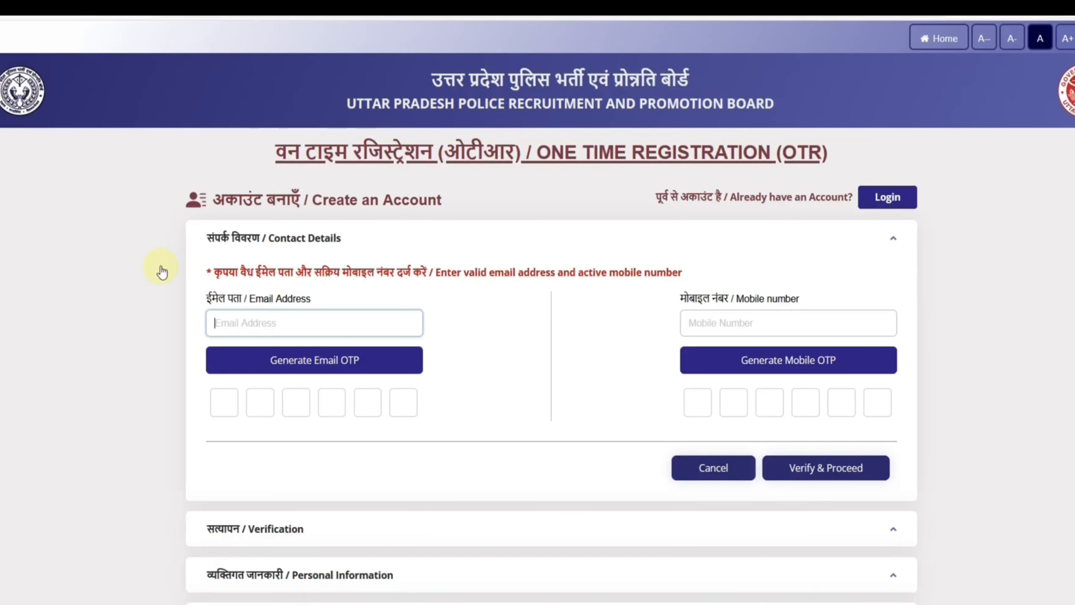
scroll(481, 366, "down", 1)
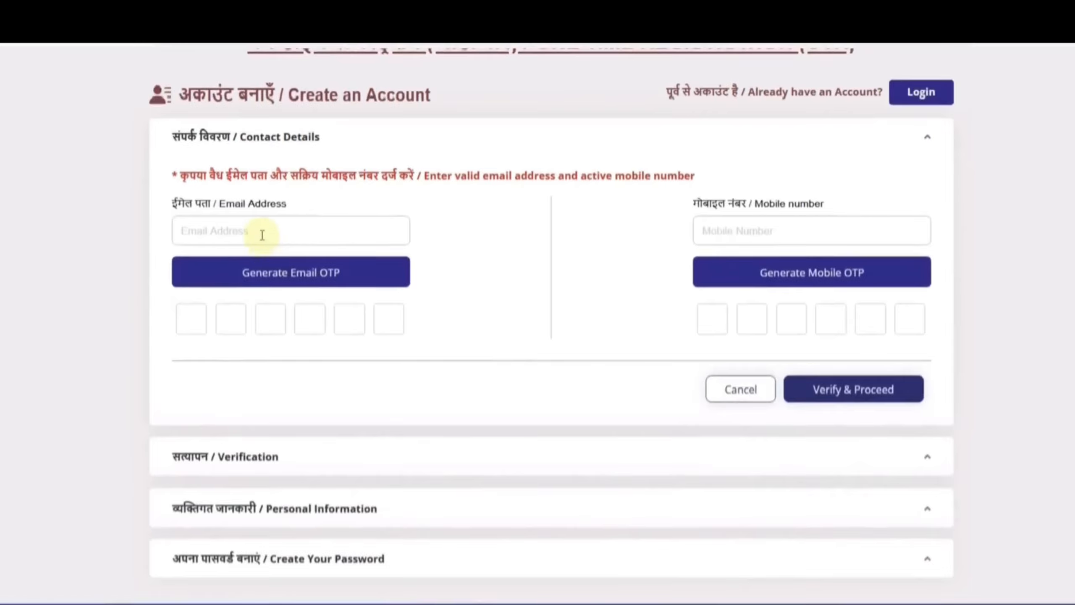
Enter the email address and mobile number, fill in the OTPs generated for both, and verify the contact details
left_click(319, 235)
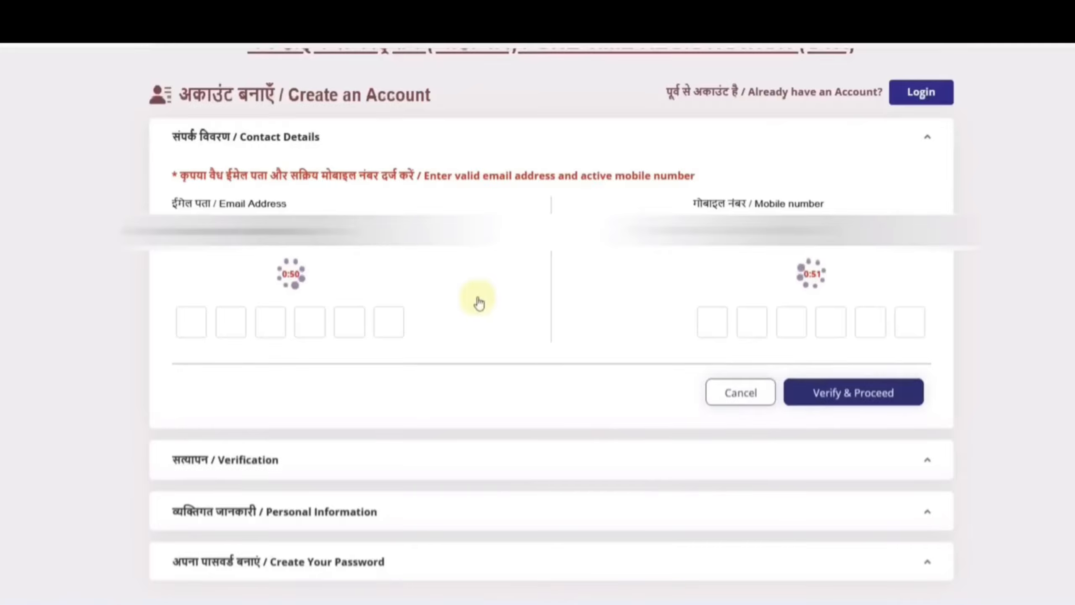
left_click(189, 328)
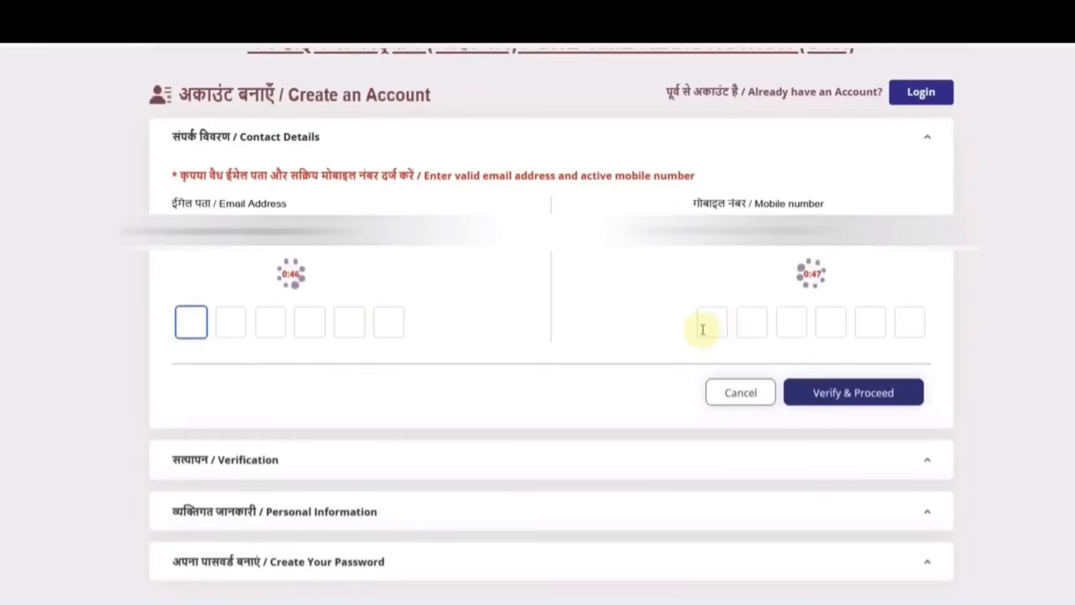
left_click(844, 401)
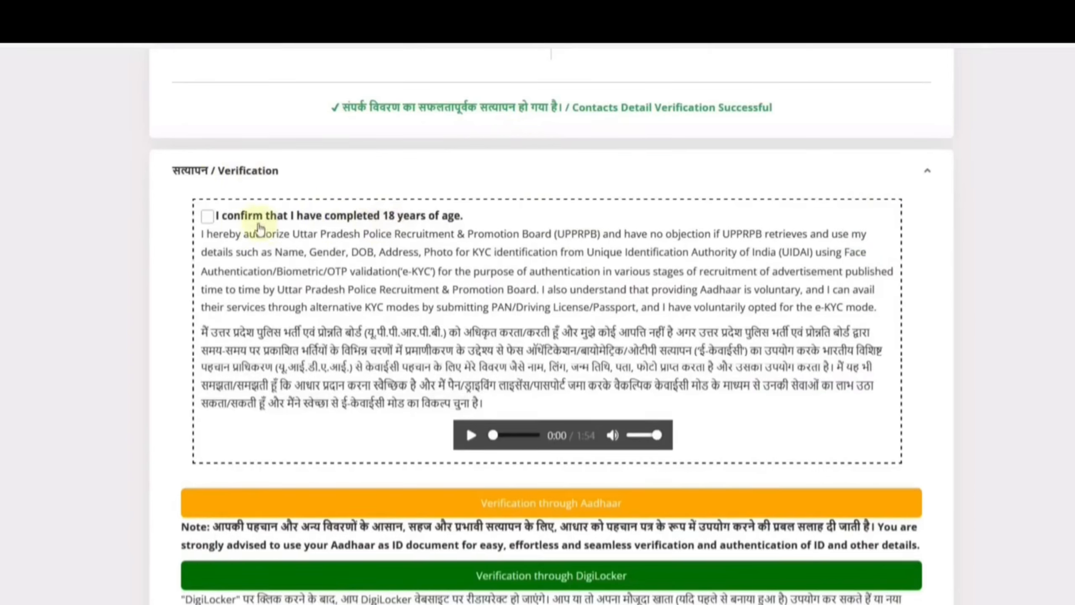
Confirm having completed 18 years of age and choose the verification option for applicants not registered with Aadhaar or DigiLocker
left_click(205, 218)
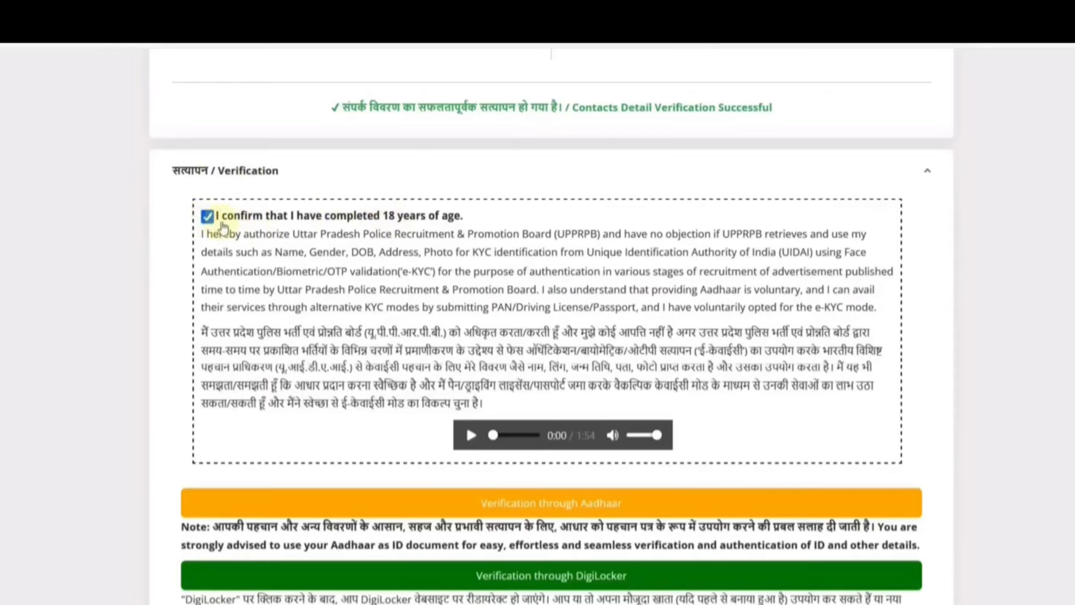
scroll(330, 263, "down", 5)
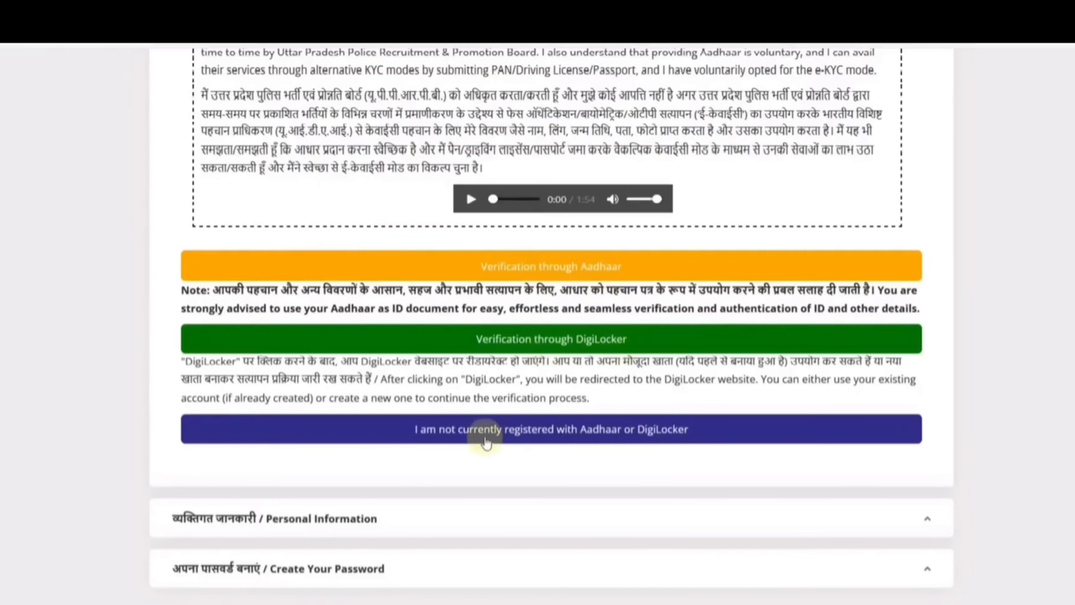
scroll(506, 433, "down", 1)
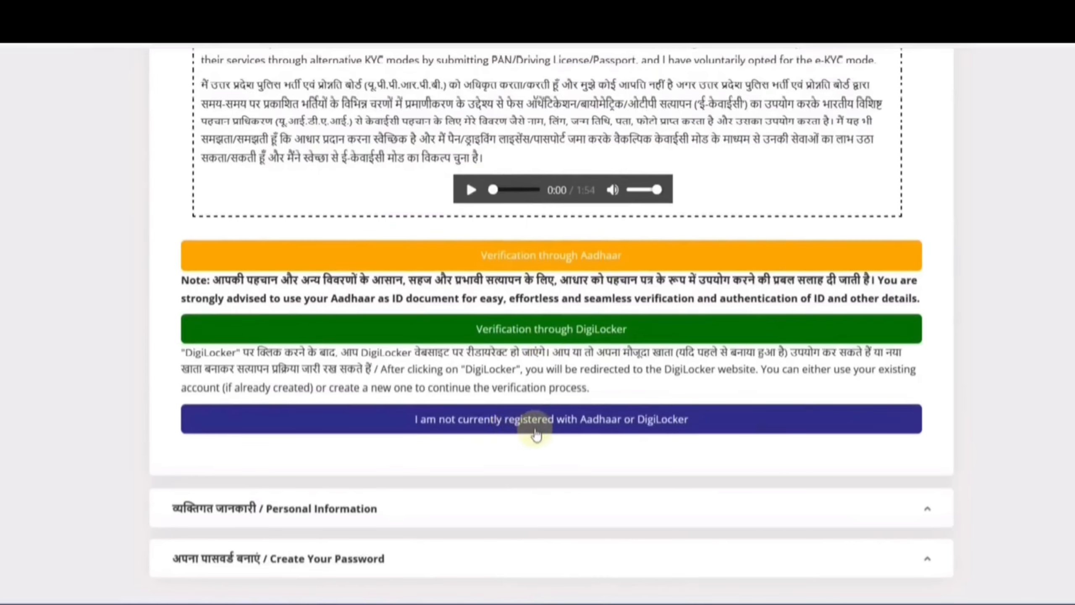
left_click(512, 421)
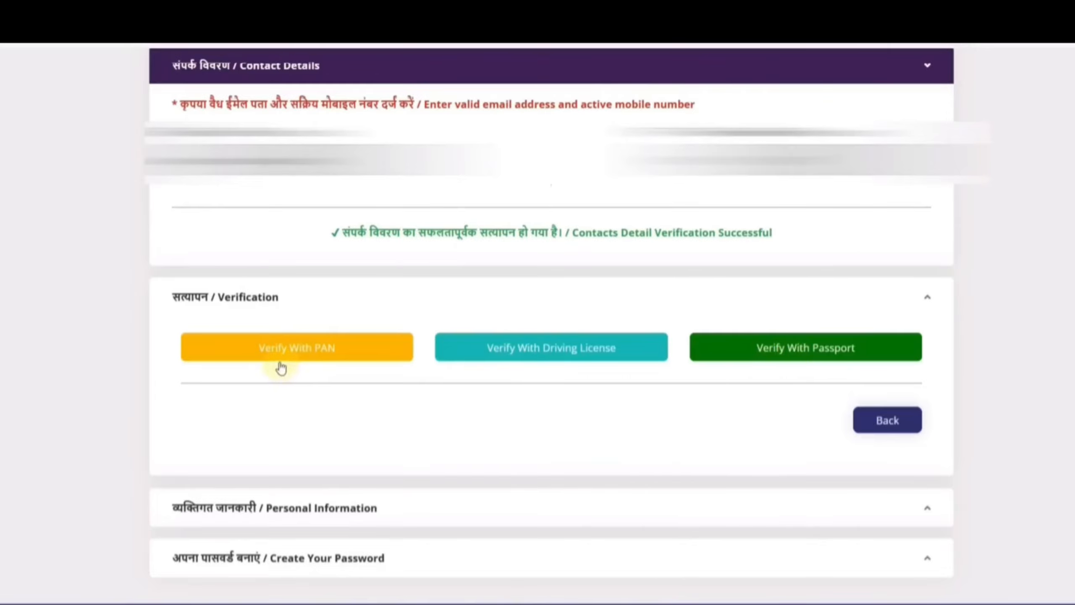
View the PAN verification form's number, full name and date of birth fields, and close the form without submitting it
left_click(308, 359)
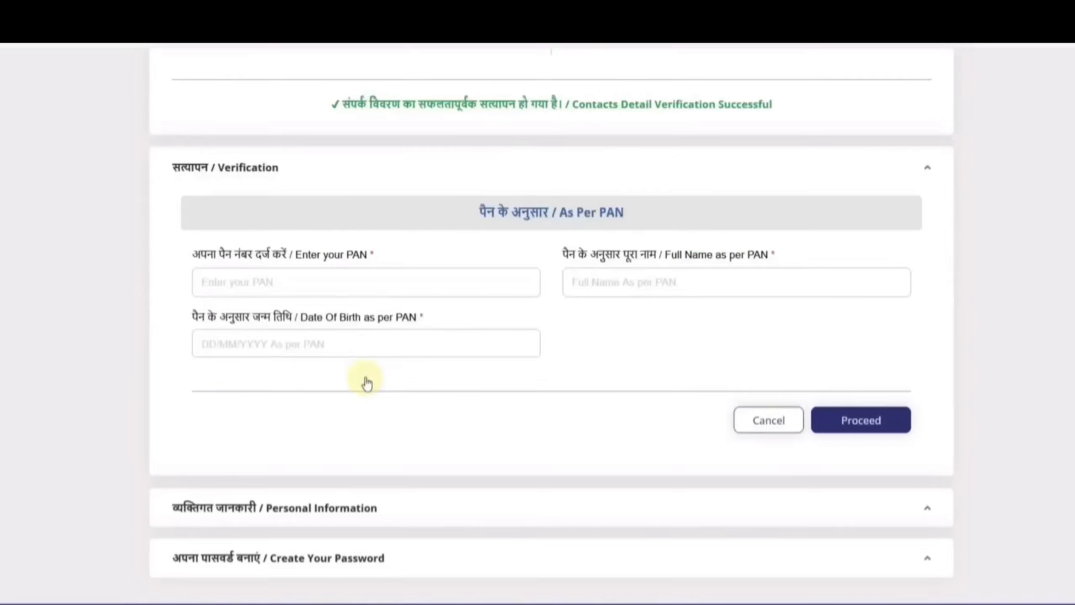
left_click(219, 283)
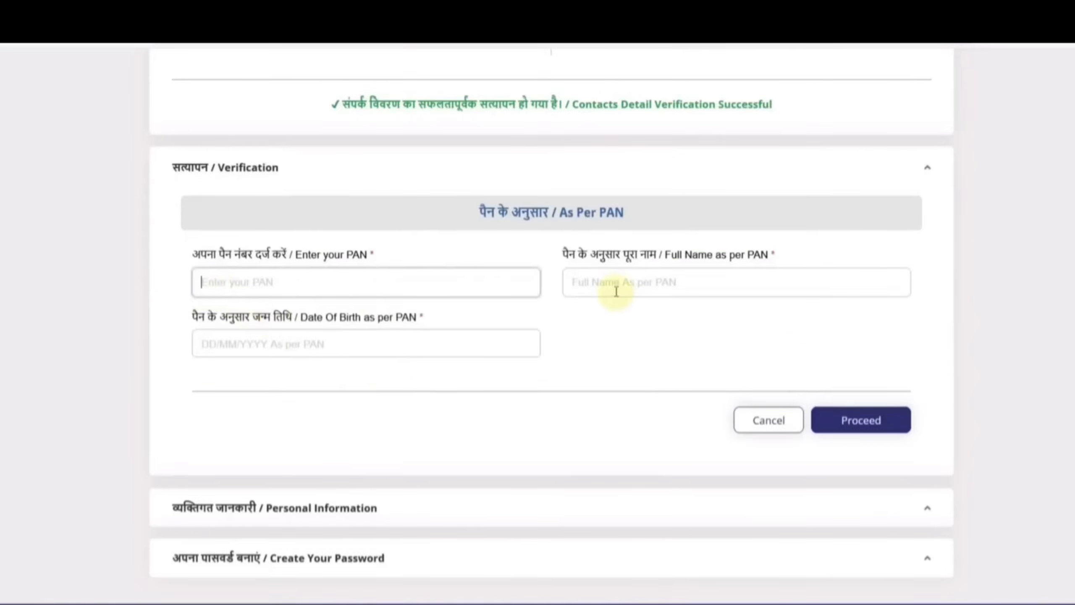
left_click(612, 288)
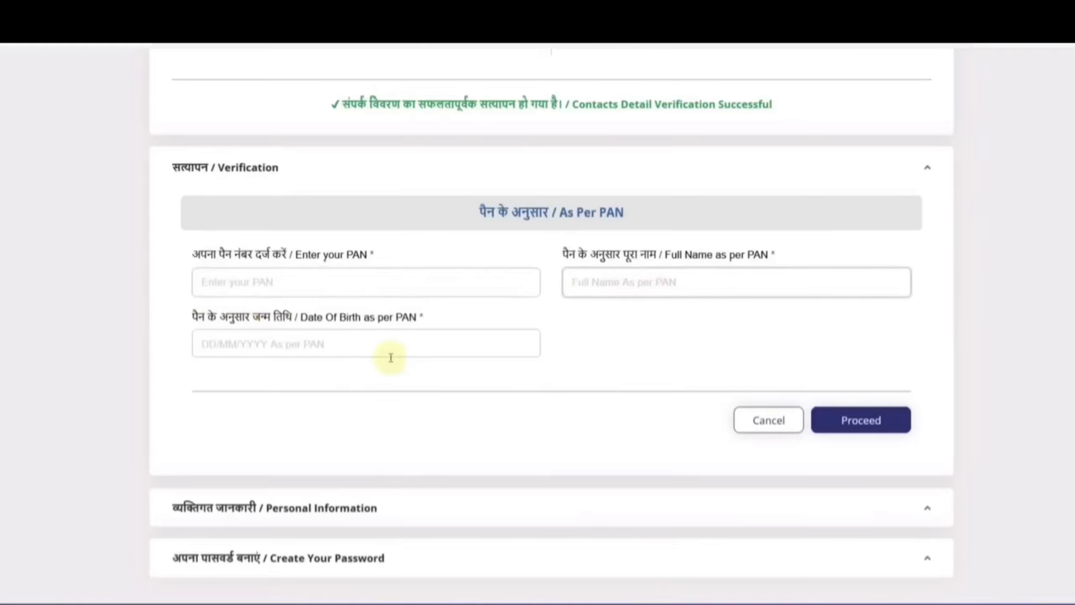
left_click(299, 351)
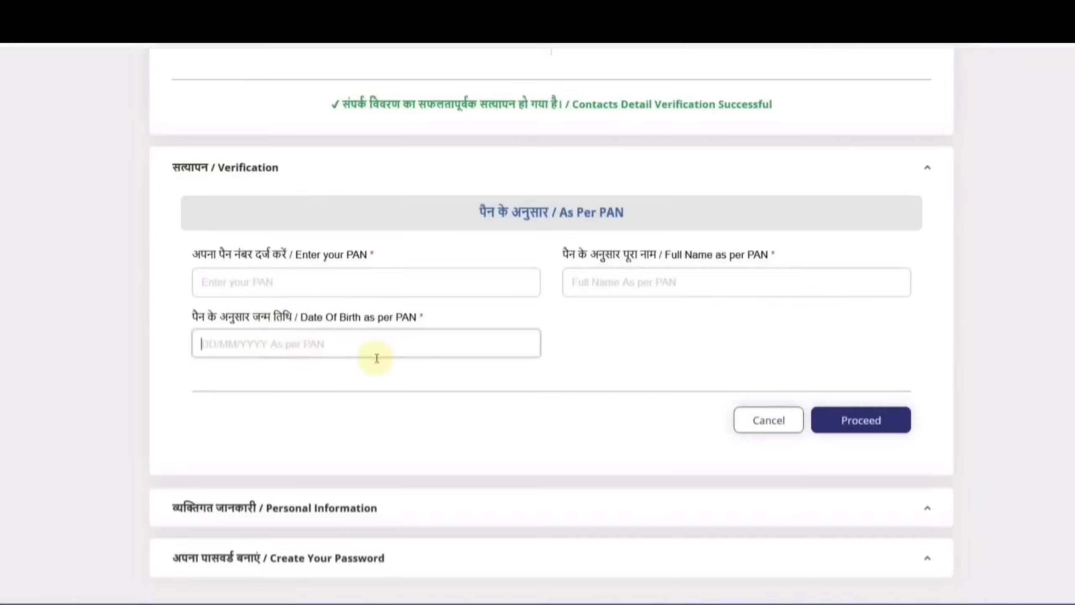
left_click(888, 438)
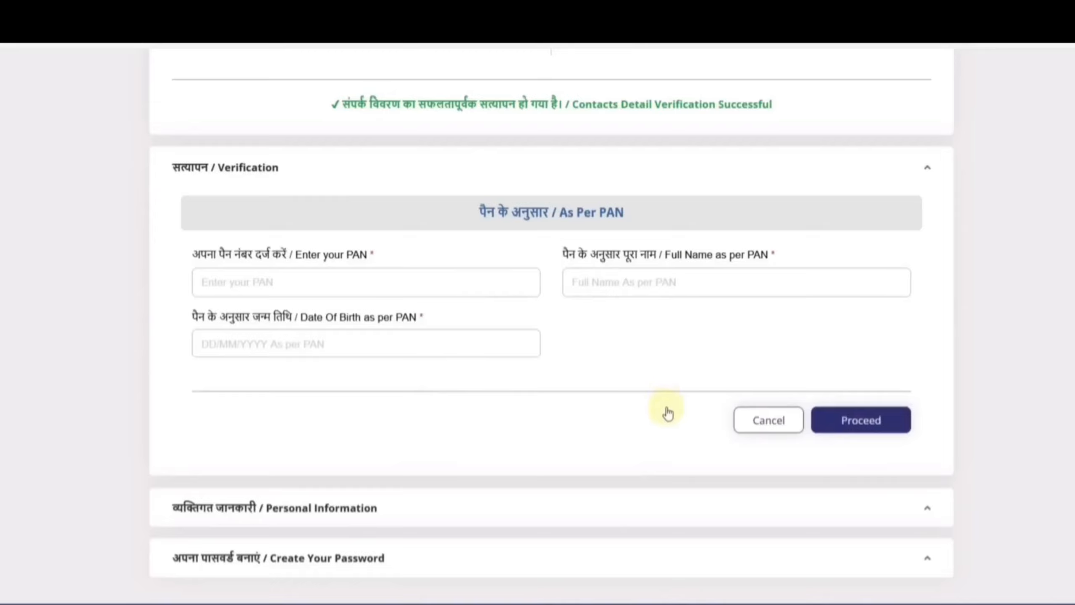
left_click(774, 429)
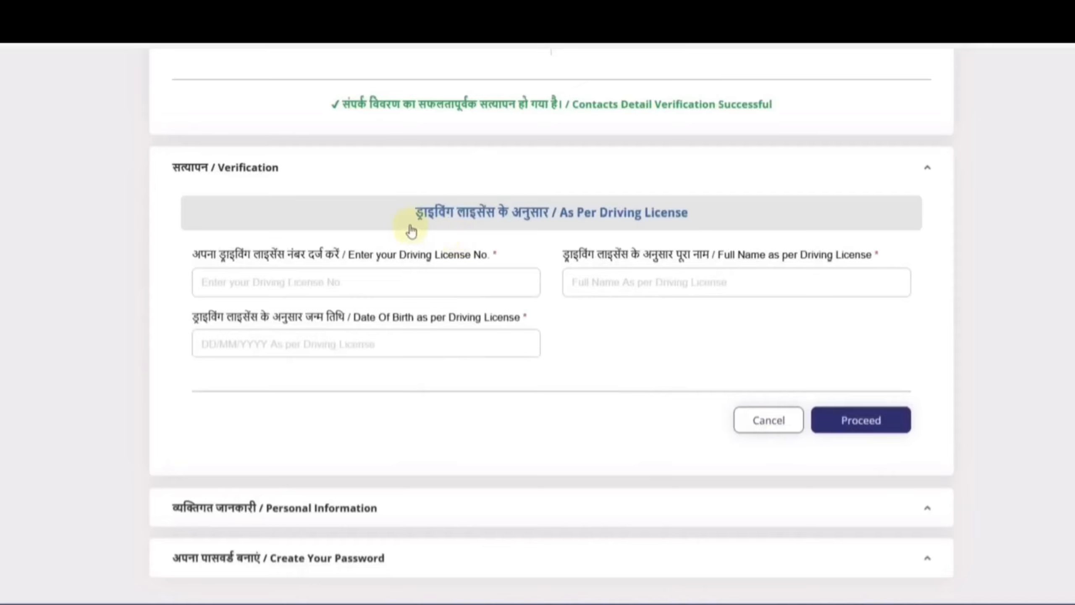
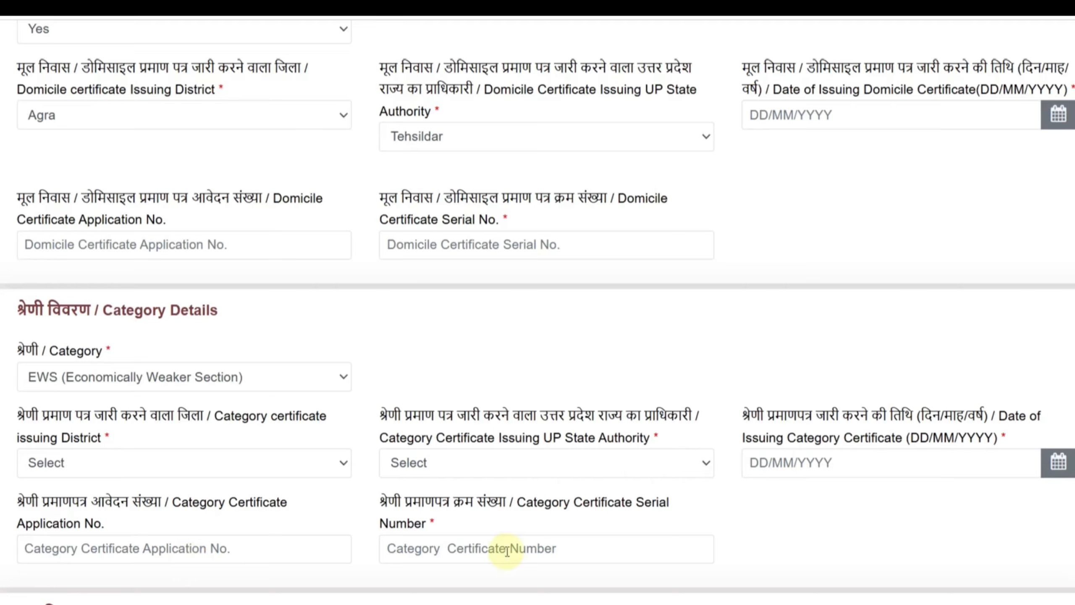
Set the category to OBC (Other backward Class) - Non Creamy Layer and view the certificate issuing authority and district options
left_click(100, 387)
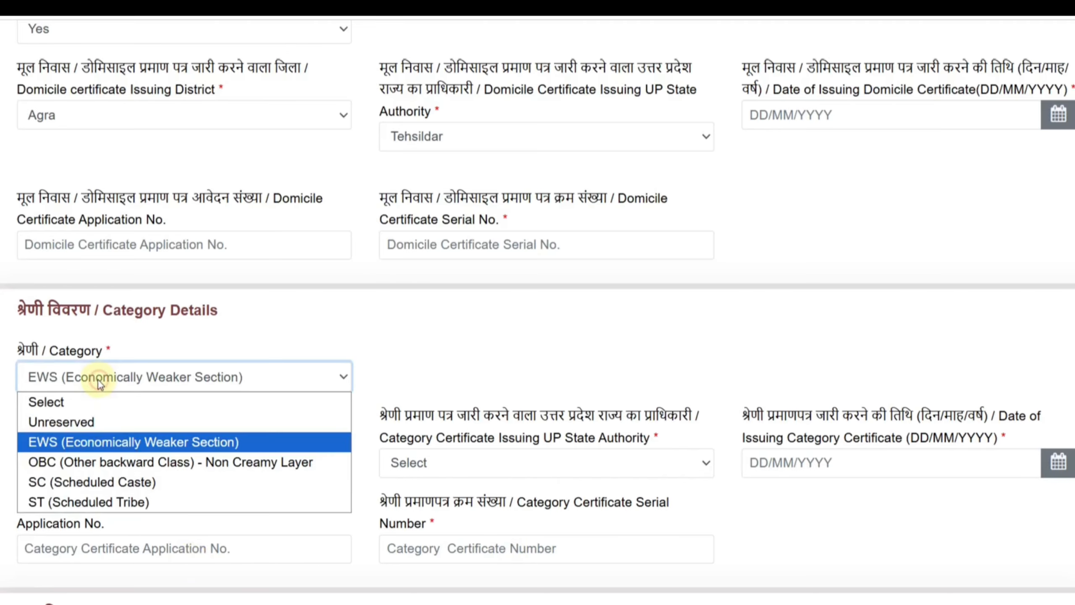
left_click(85, 457)
left_click(563, 406)
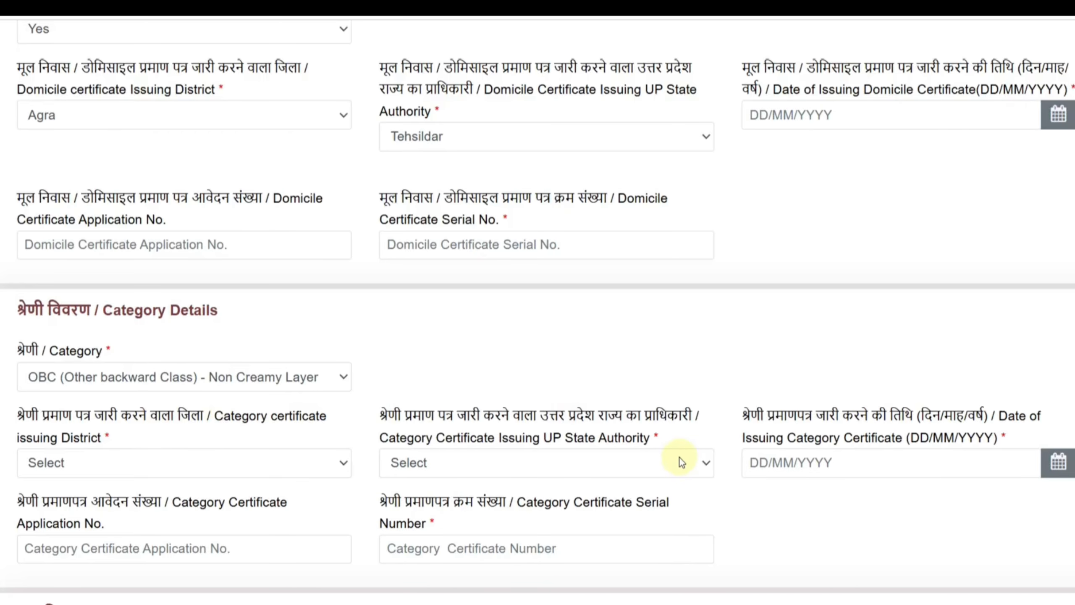
left_click(512, 462)
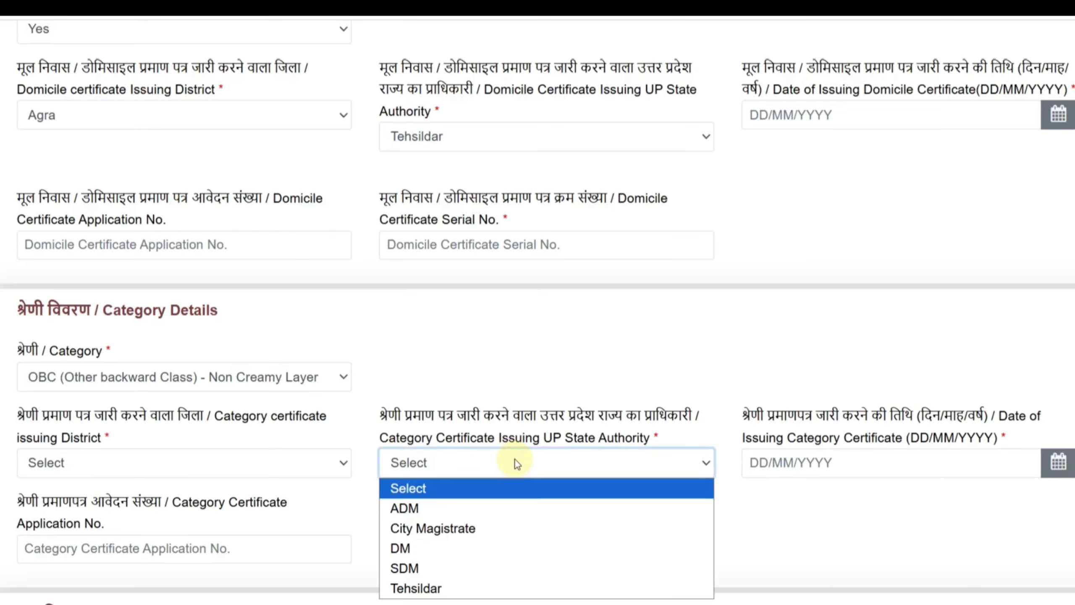
left_click(514, 464)
left_click(261, 463)
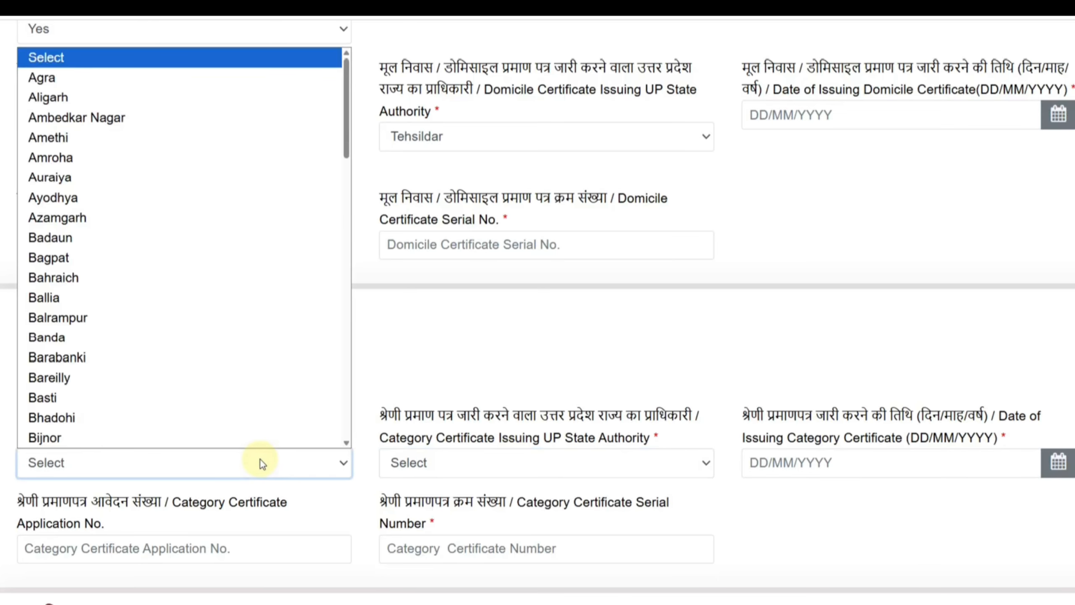
left_click(424, 373)
Set the category to SC (Scheduled Caste) and view the category certificate issuing district options
left_click(112, 379)
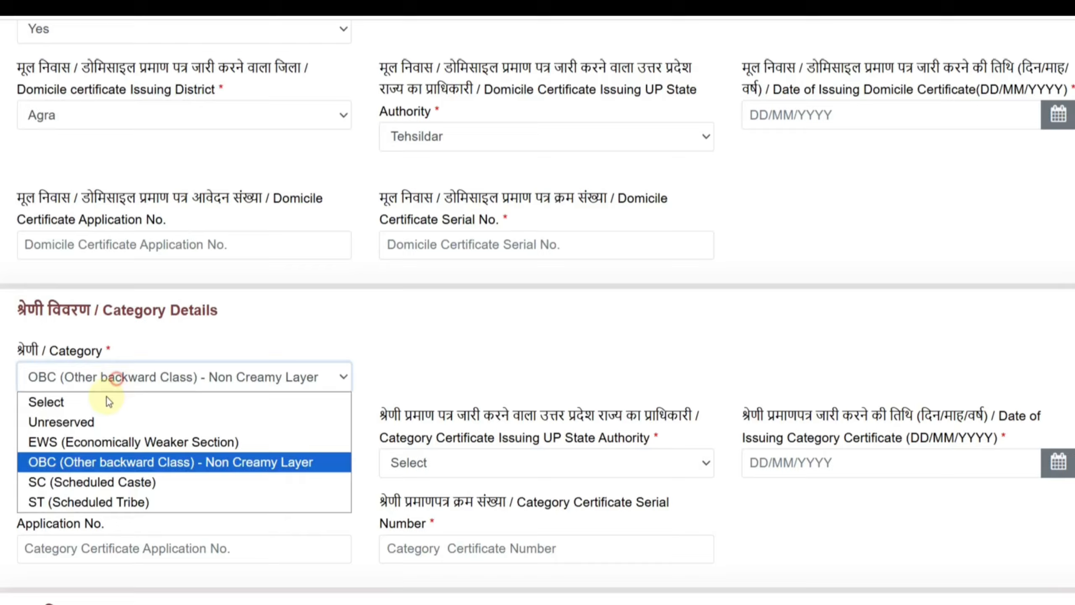
left_click(86, 481)
left_click(554, 411)
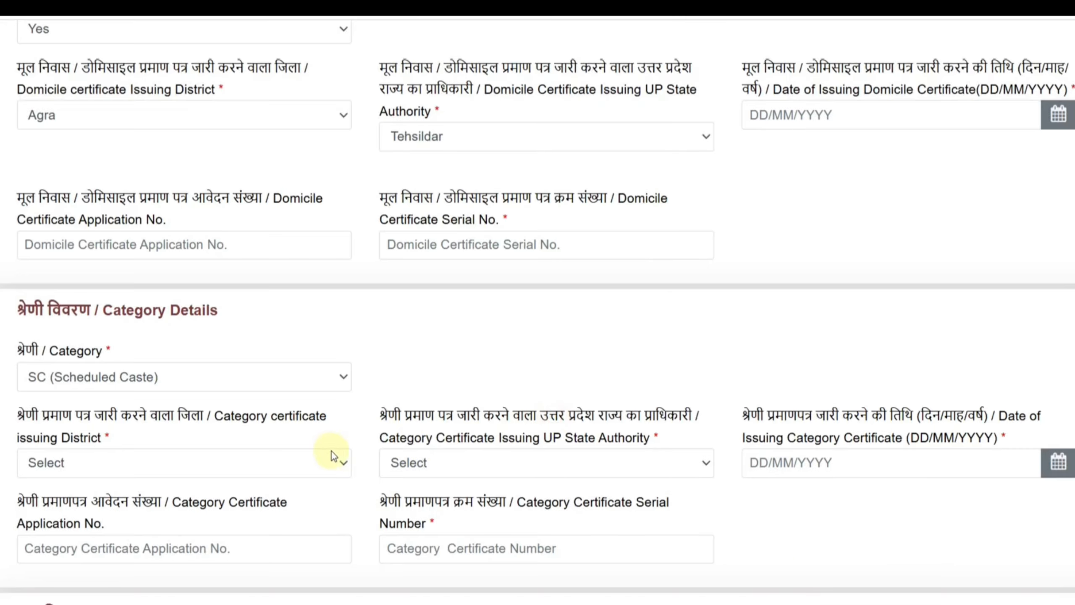
left_click(313, 455)
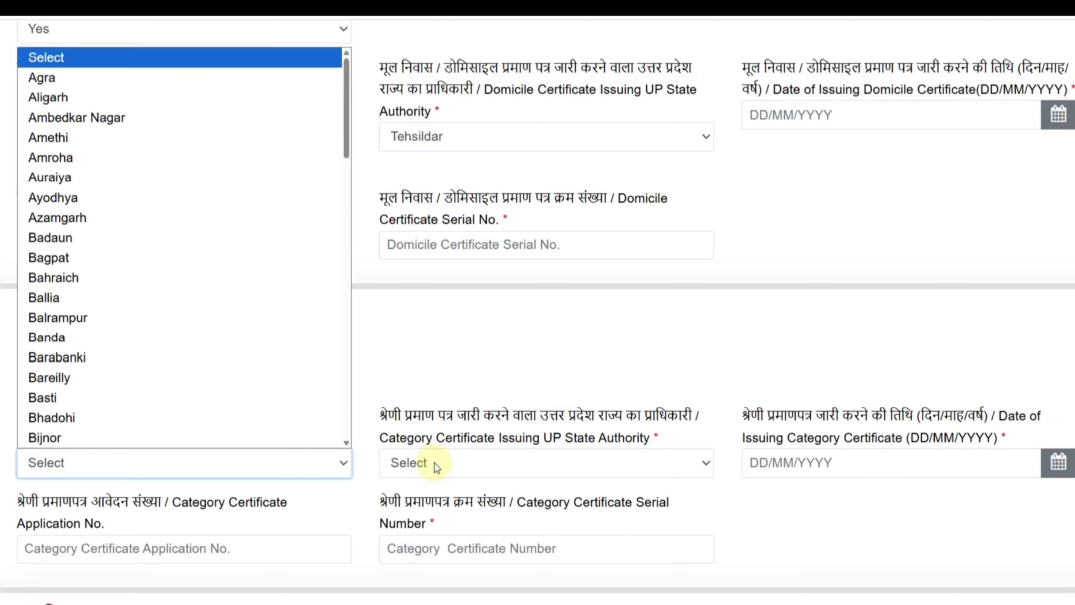
left_click(634, 378)
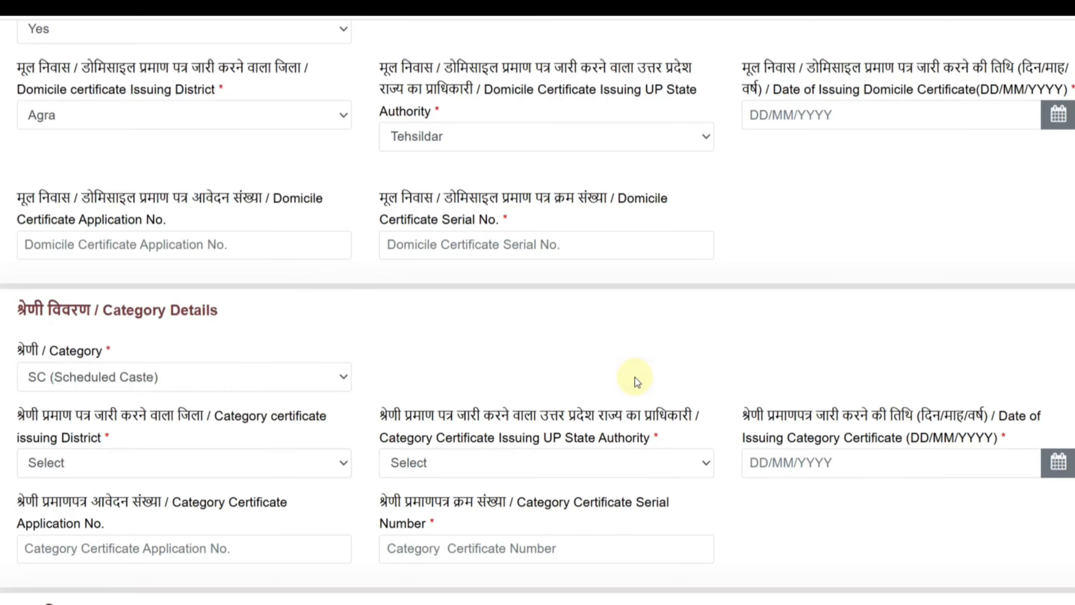
Set the correspondence address state to UTTAR PRADESH and its district to Agra
scroll(528, 417, "down", 5)
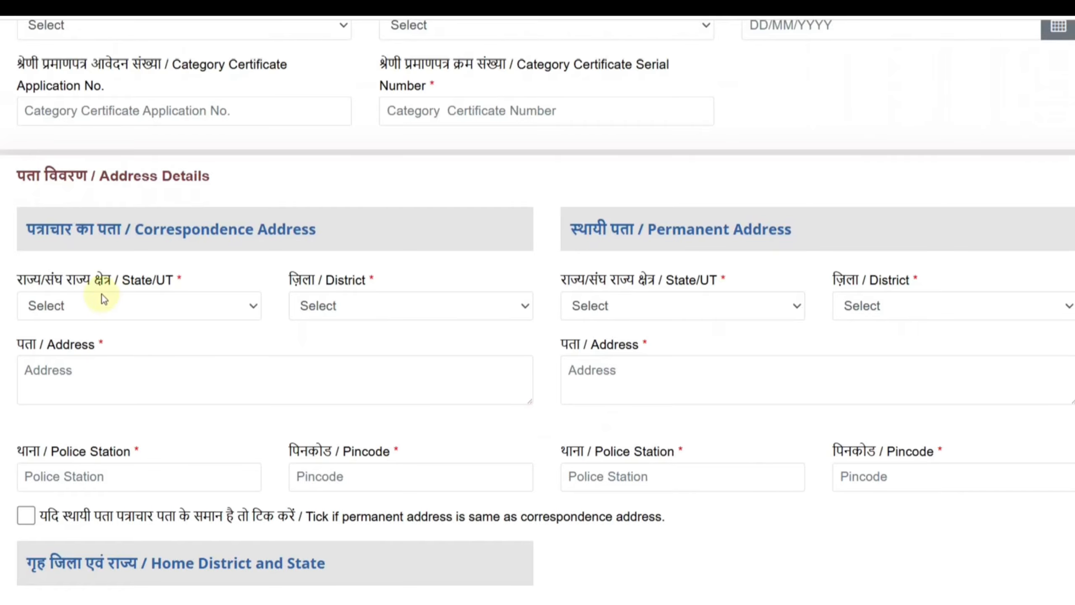
left_click(136, 305)
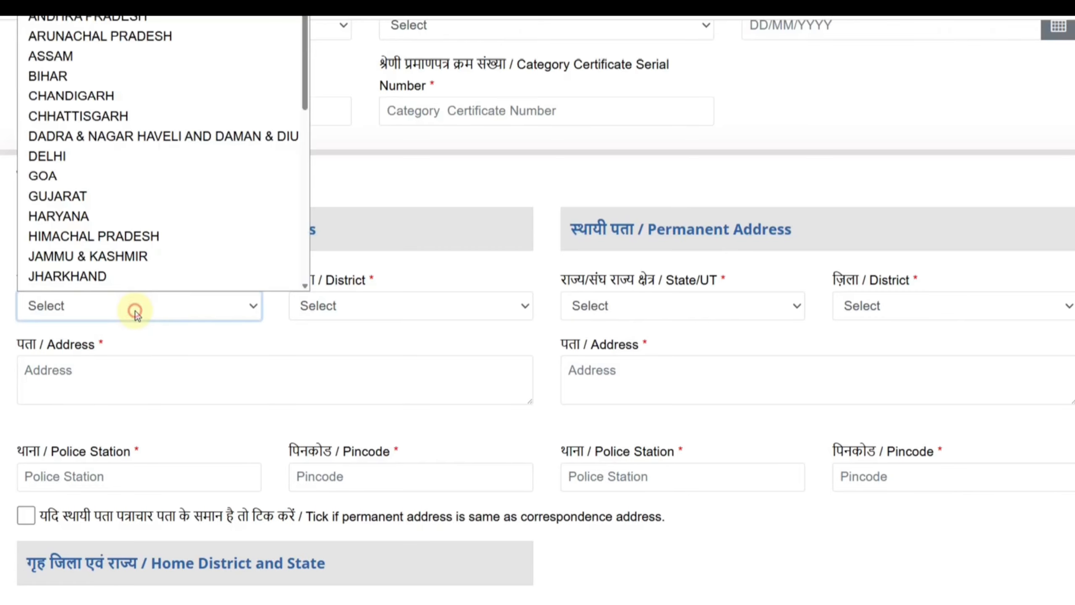
scroll(182, 144, "down", 5)
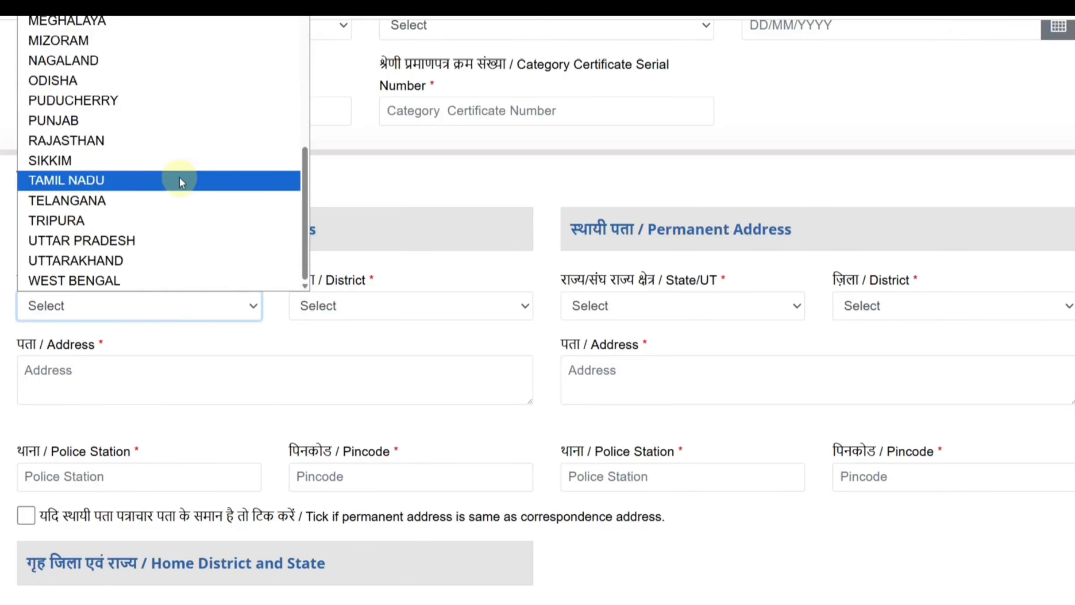
left_click(156, 241)
left_click(342, 302)
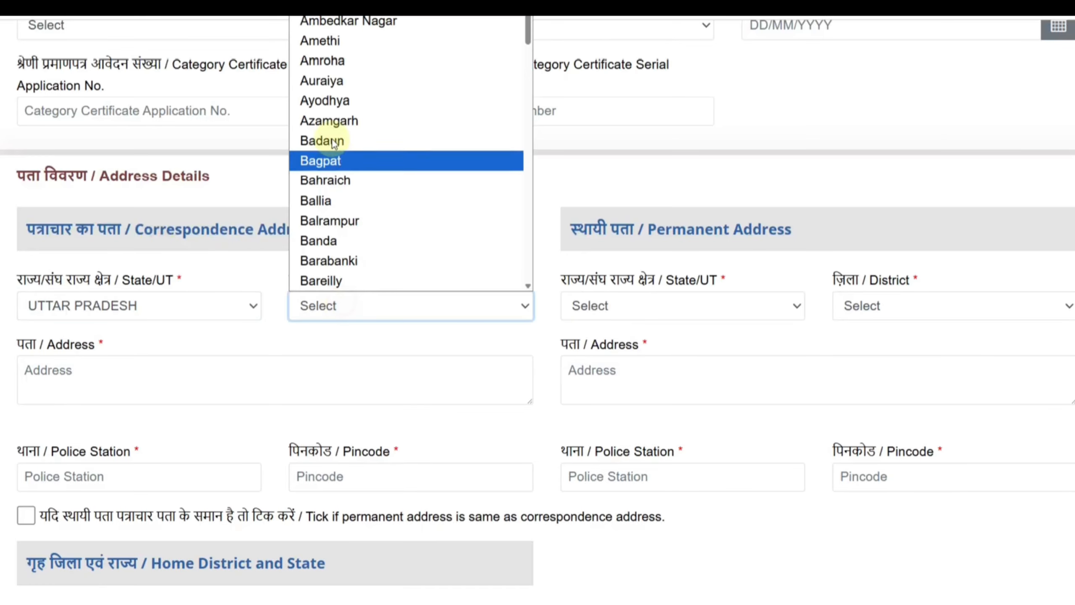
left_click(365, 4)
Go through the correspondence address, police station and pincode fields, and try to mark the permanent address as the same
left_click(94, 371)
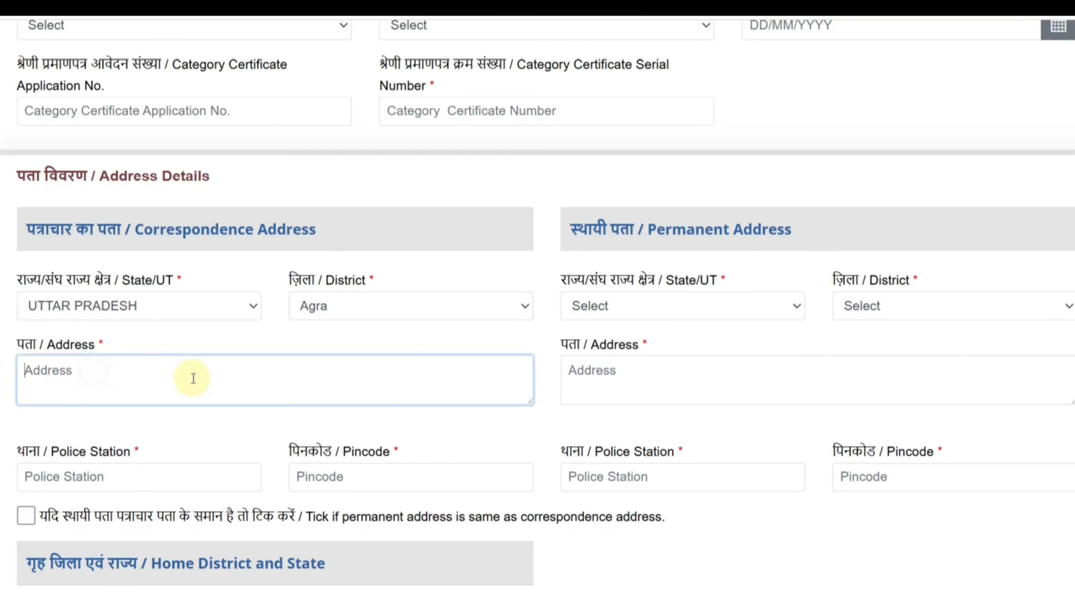
left_click(108, 477)
left_click(356, 487)
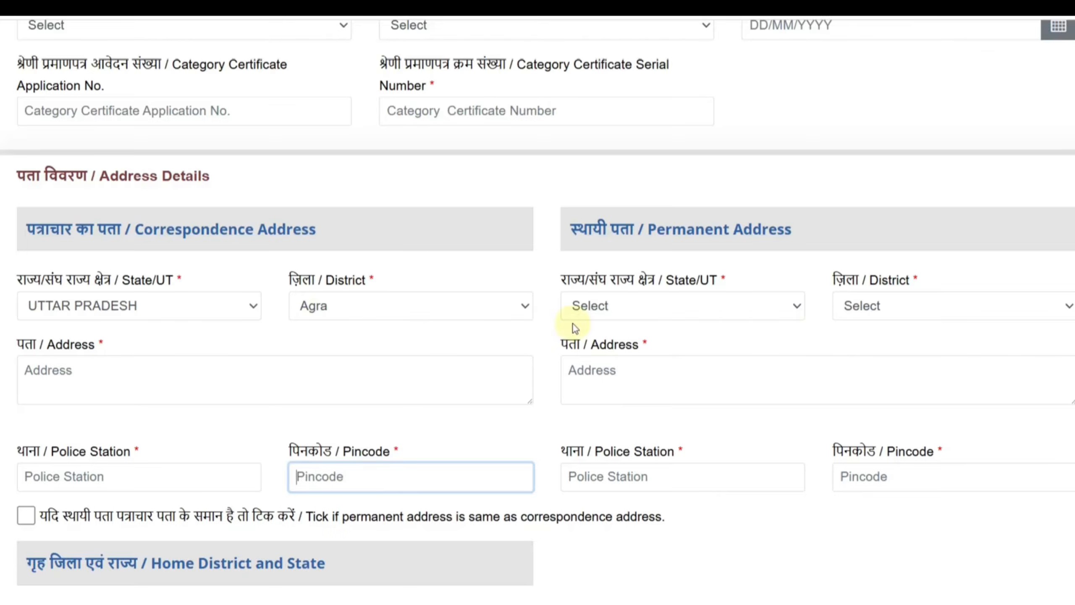
left_click(437, 440)
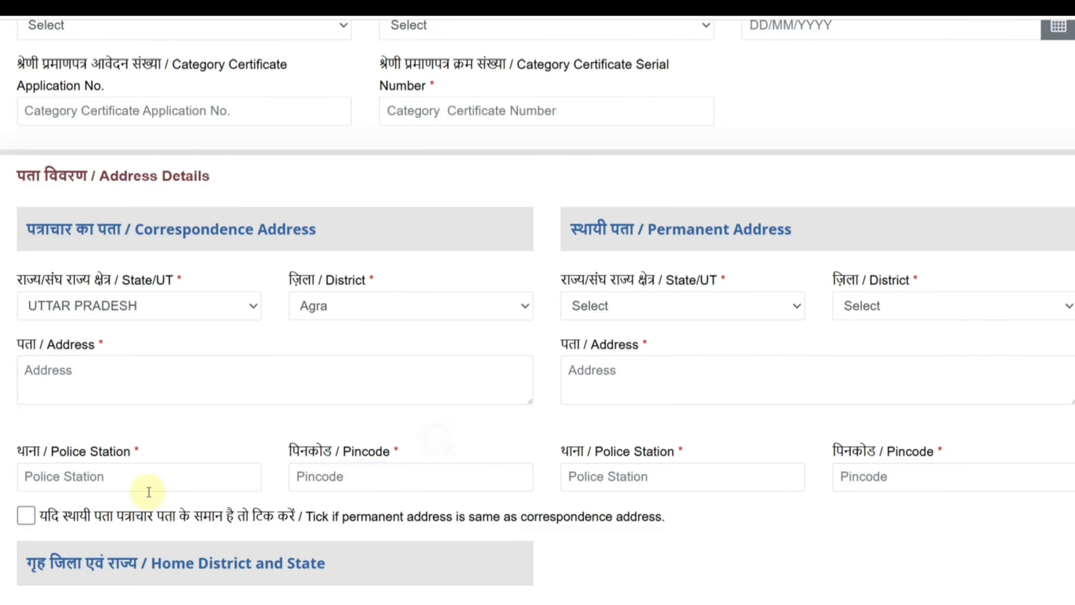
left_click(25, 517)
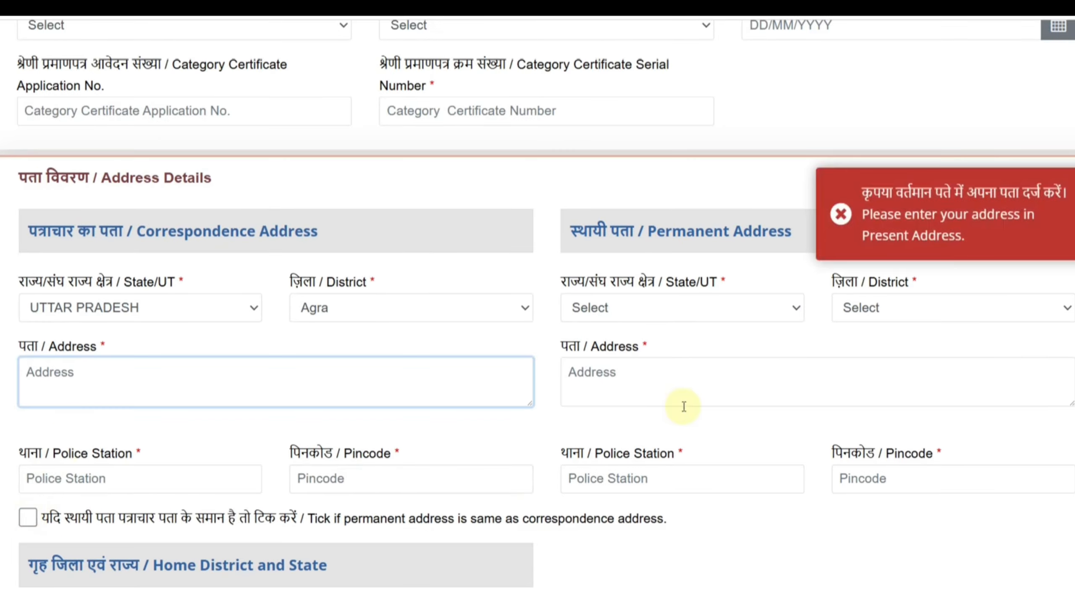
left_click(841, 214)
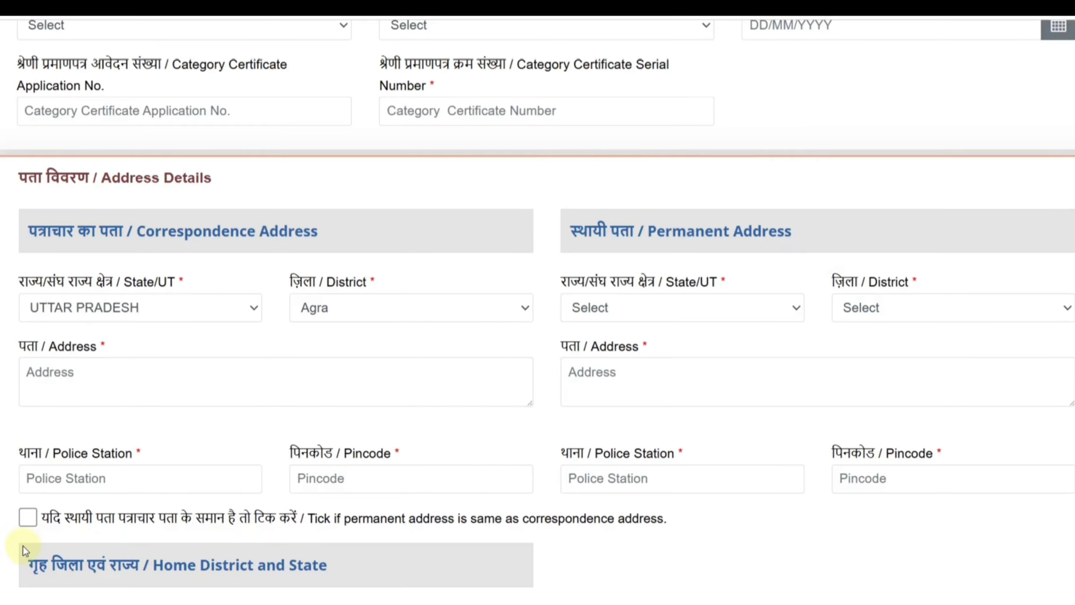
Set the home state to UTTAR PRADESH and the home district to Agra, and continue to the Other Details stage
scroll(611, 398, "down", 5)
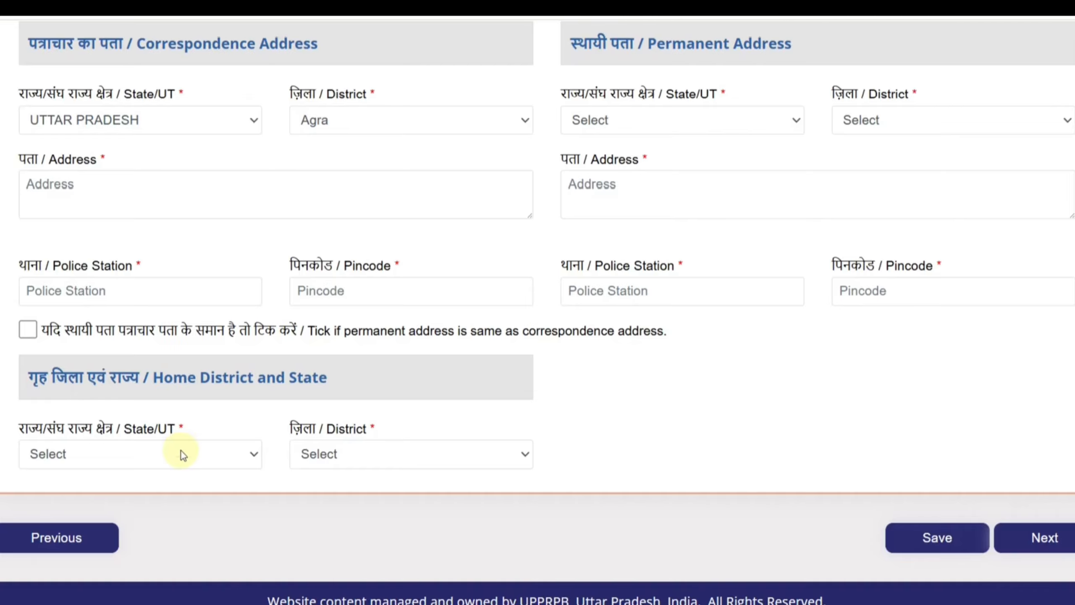
left_click(181, 451)
scroll(126, 339, "down", 5)
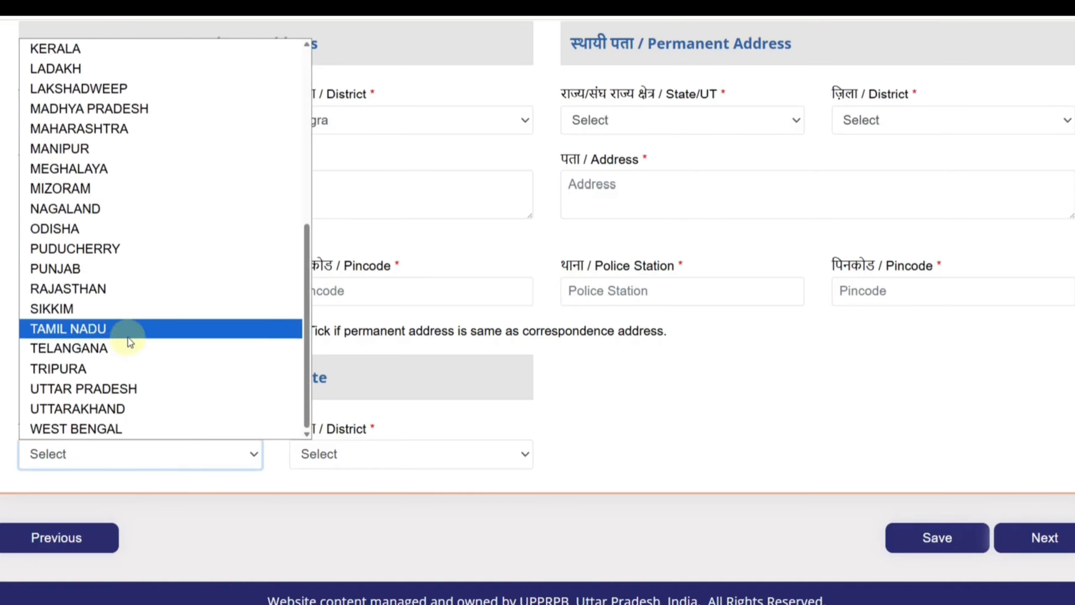
left_click(127, 388)
left_click(309, 452)
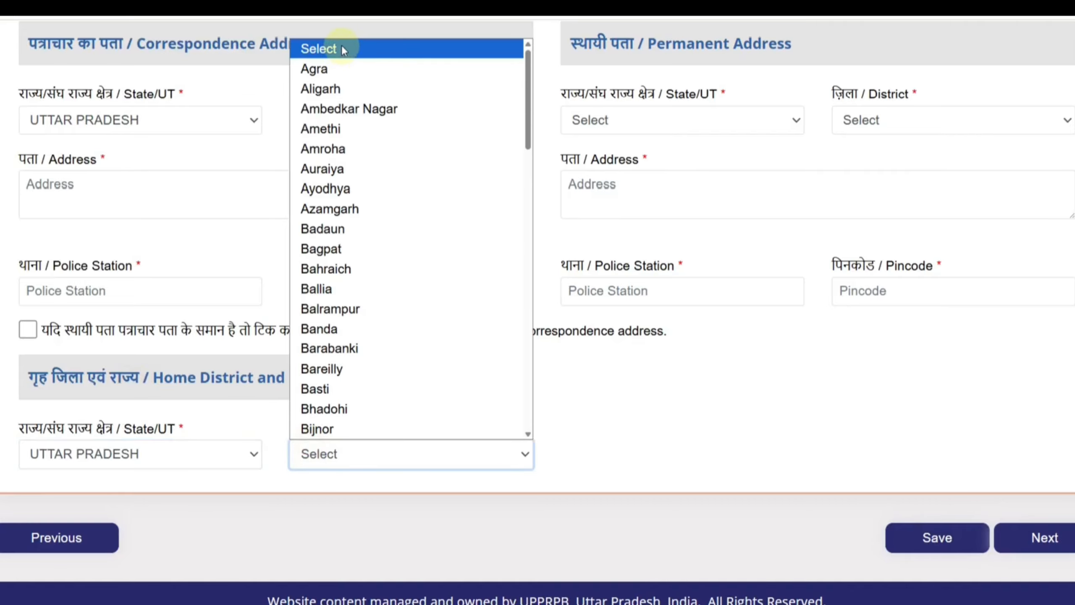
left_click(336, 69)
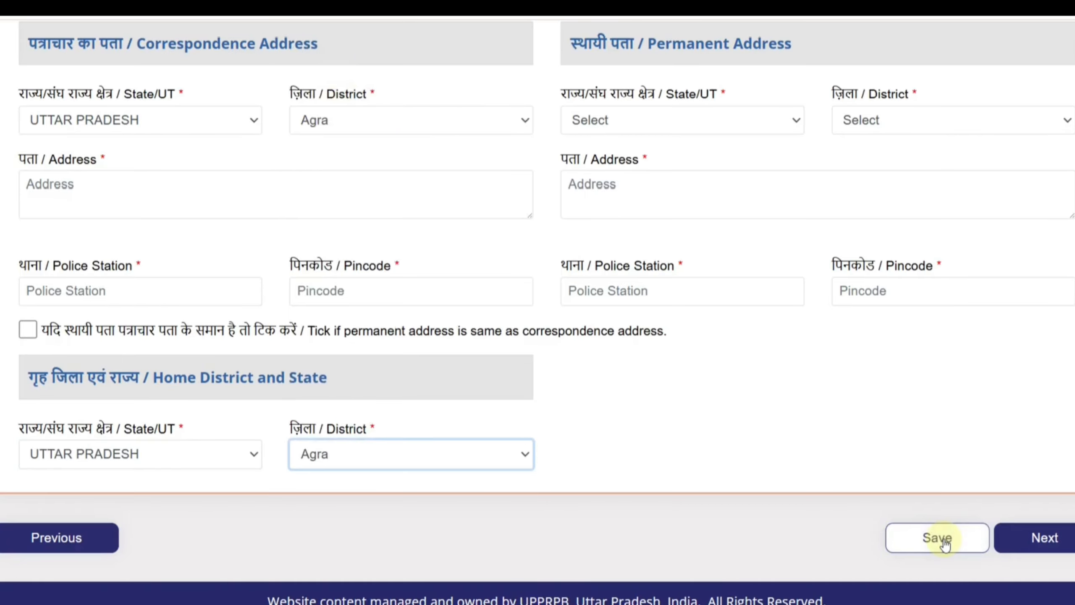
left_click(1054, 546)
Answer Yes to being a Dependent of Freedom Fighter, view the certificate fields, and set the answer back to No
scroll(880, 387, "down", 5)
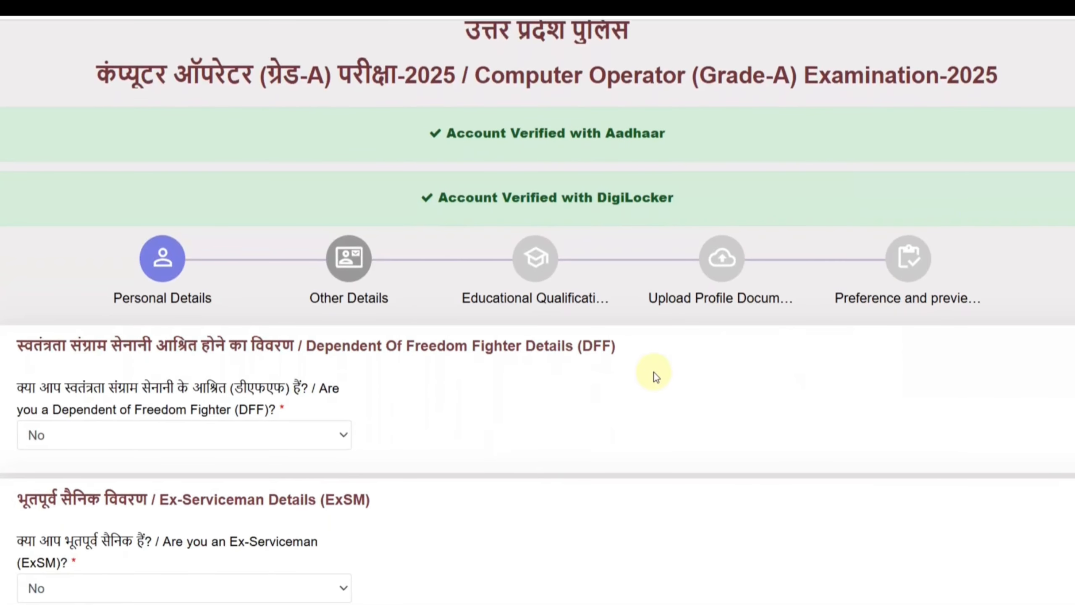
scroll(654, 374, "down", 1)
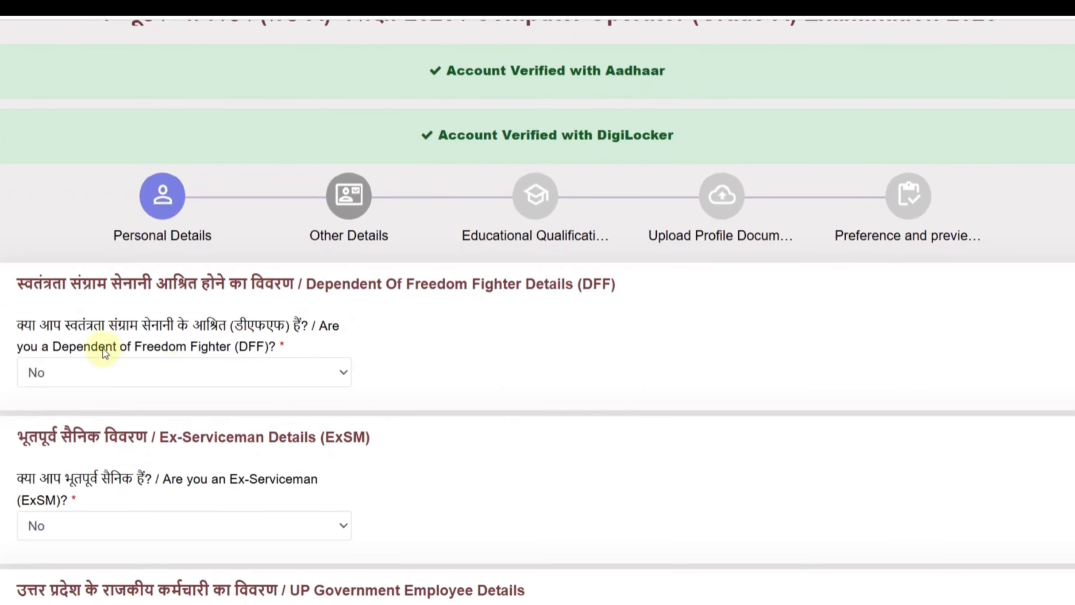
left_click(220, 373)
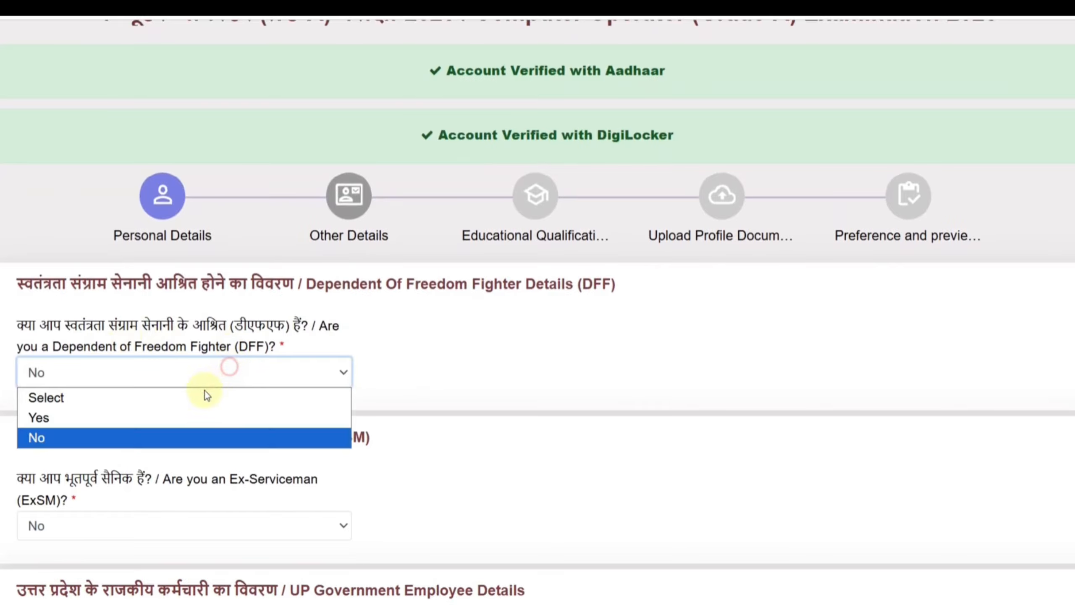
left_click(187, 411)
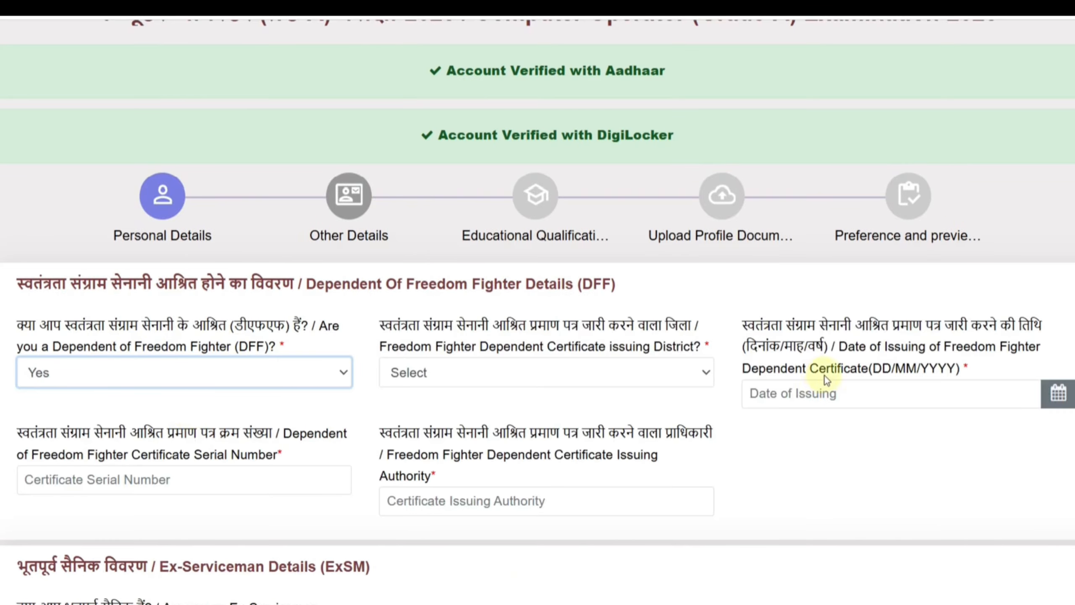
left_click(654, 383)
left_click(795, 419)
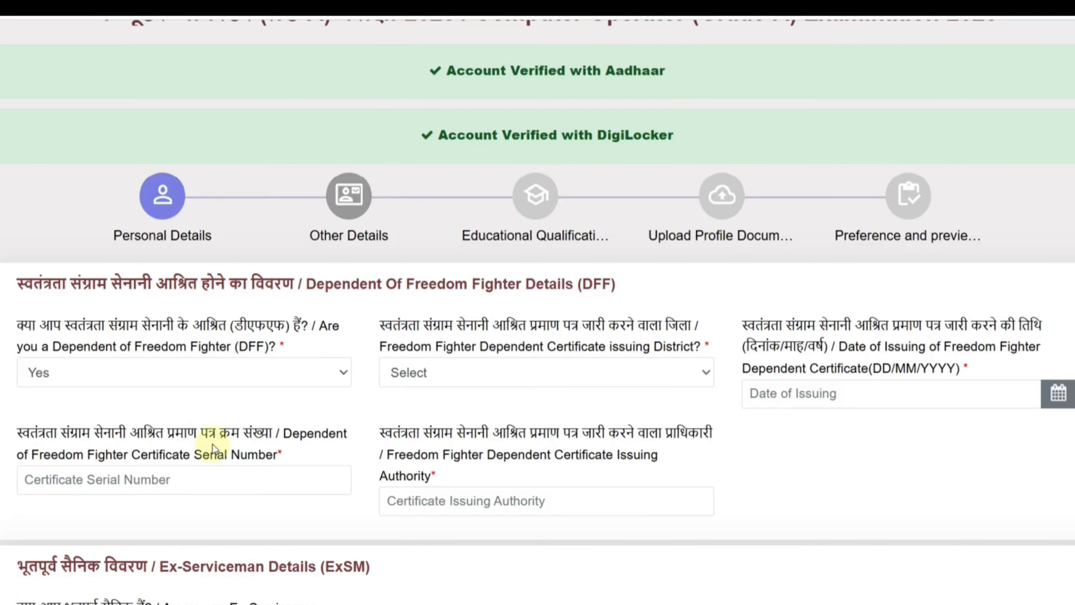
left_click(113, 369)
left_click(114, 437)
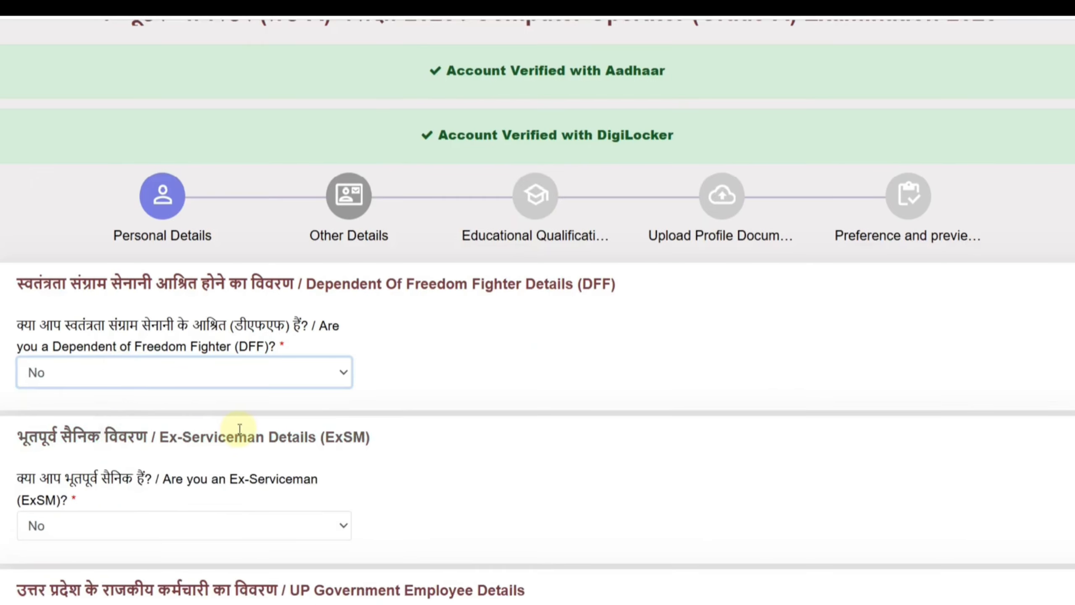
Answer Yes to being an Ex-Serviceman, view the enlistment and discharge date fields, and set the answer back to No
scroll(239, 427, "down", 1)
left_click(158, 463)
left_click(139, 503)
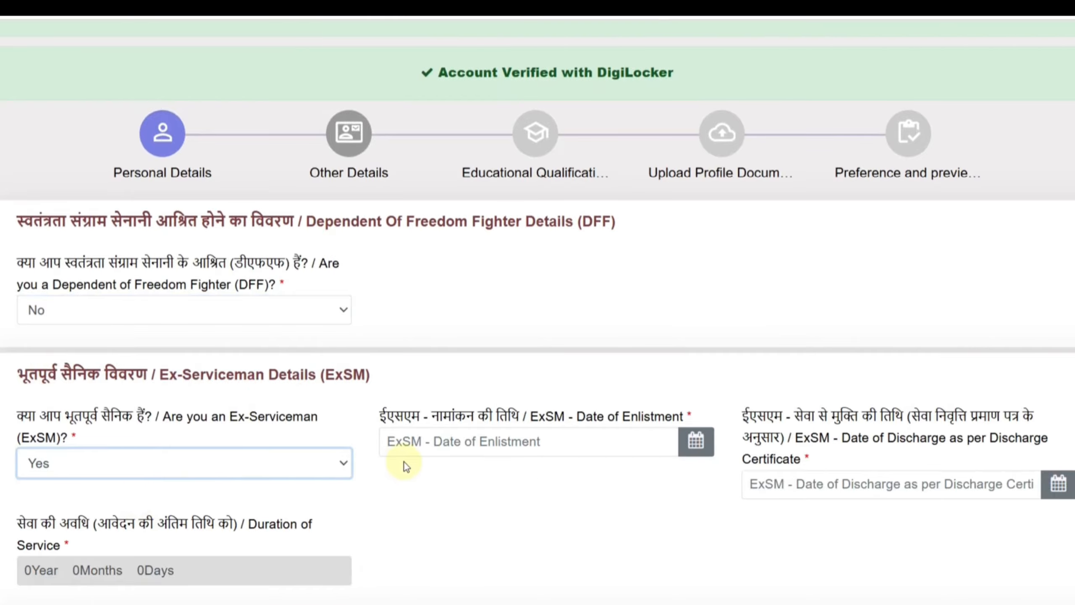
scroll(402, 462, "down", 2)
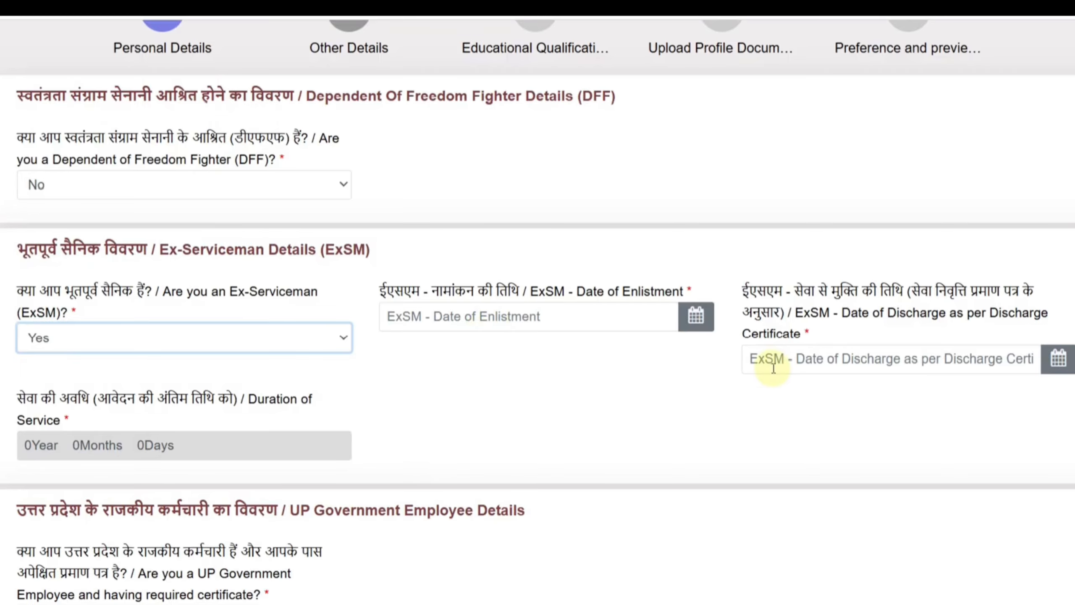
left_click(182, 339)
left_click(155, 399)
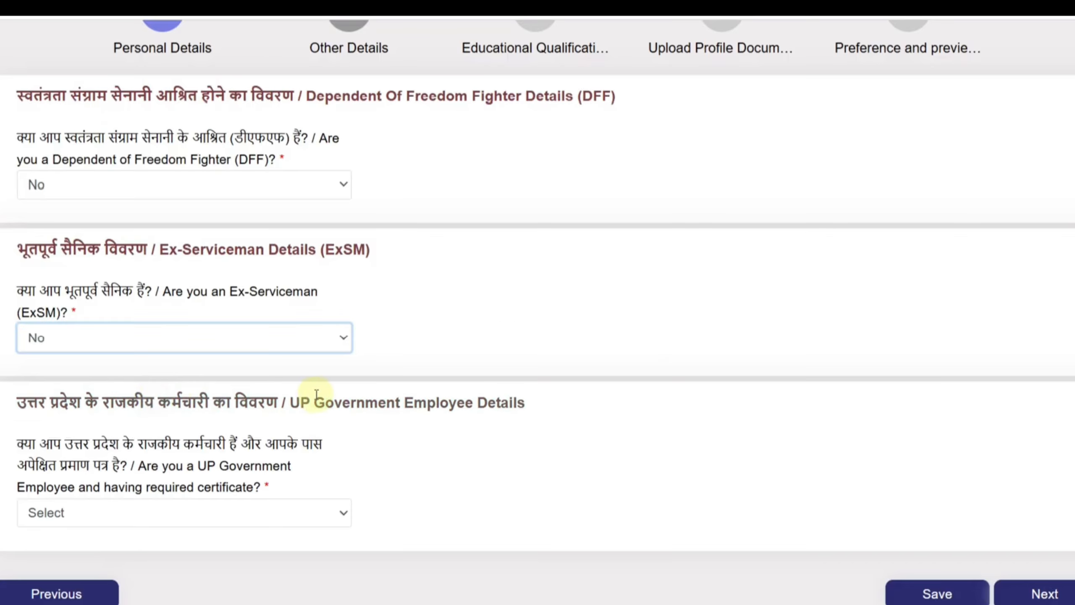
Answer Yes to being a UP Government Employee with the required certificate, and view the joining date and NOC fields
scroll(330, 393, "down", 1)
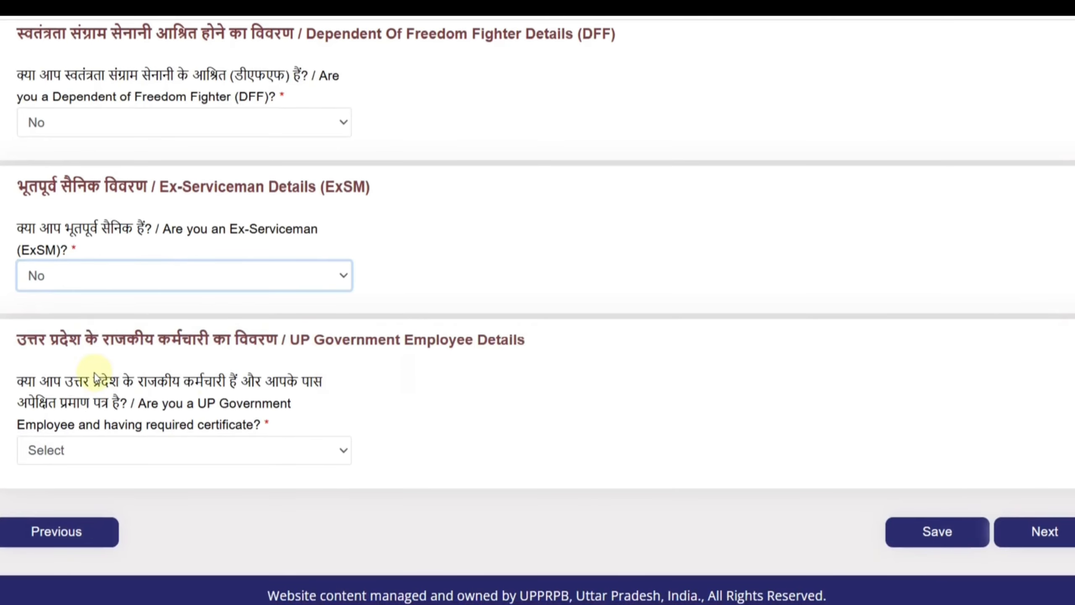
left_click(183, 449)
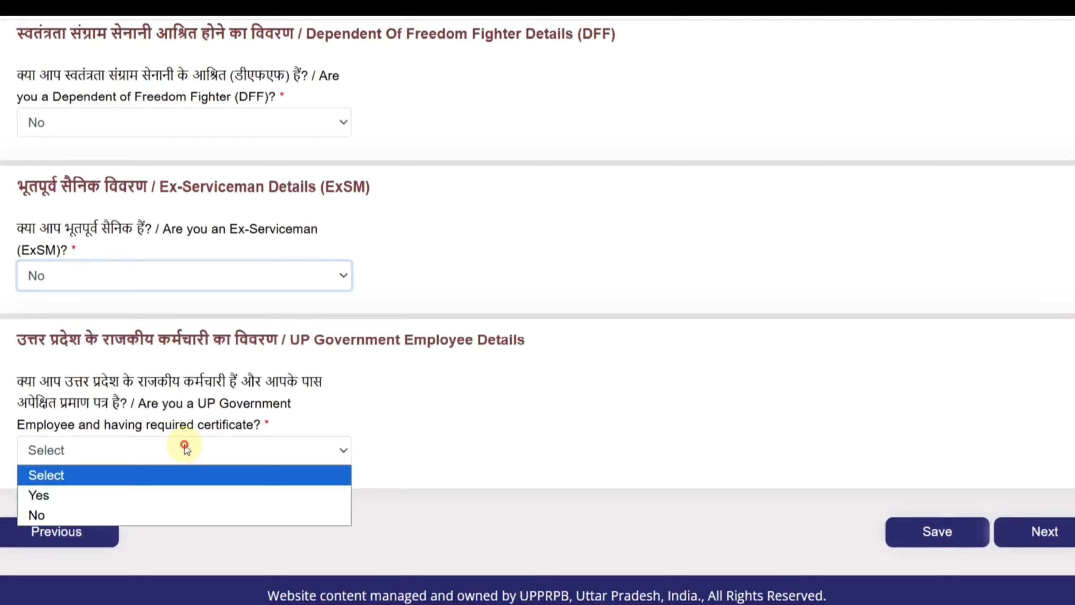
left_click(160, 492)
scroll(396, 436, "down", 1)
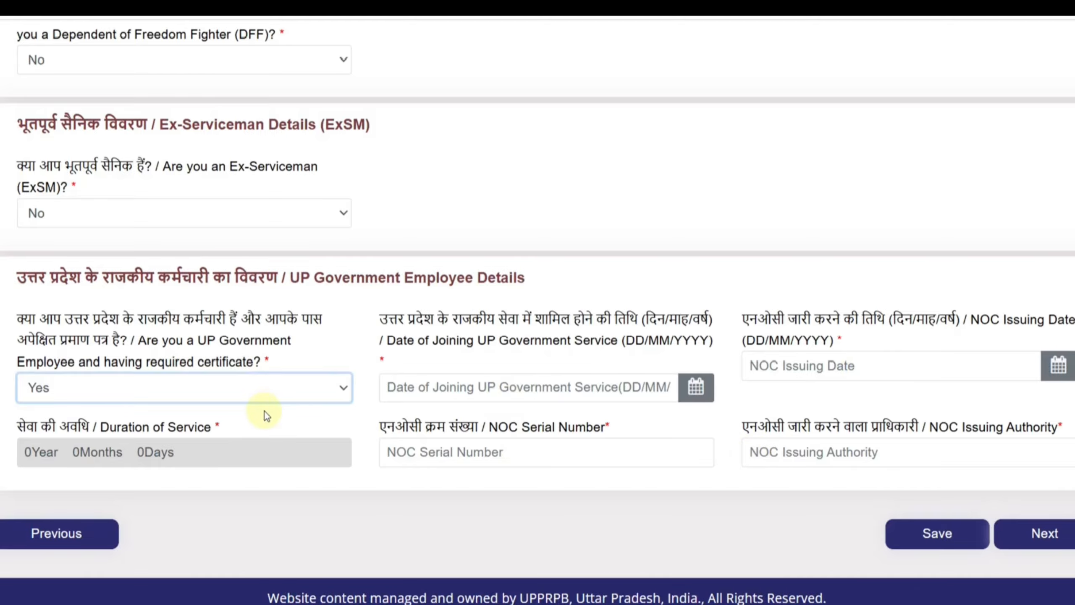
Set the UP Government Employee answer to No, save the other details, and continue to the Educational Qualification stage
left_click(211, 394)
left_click(173, 450)
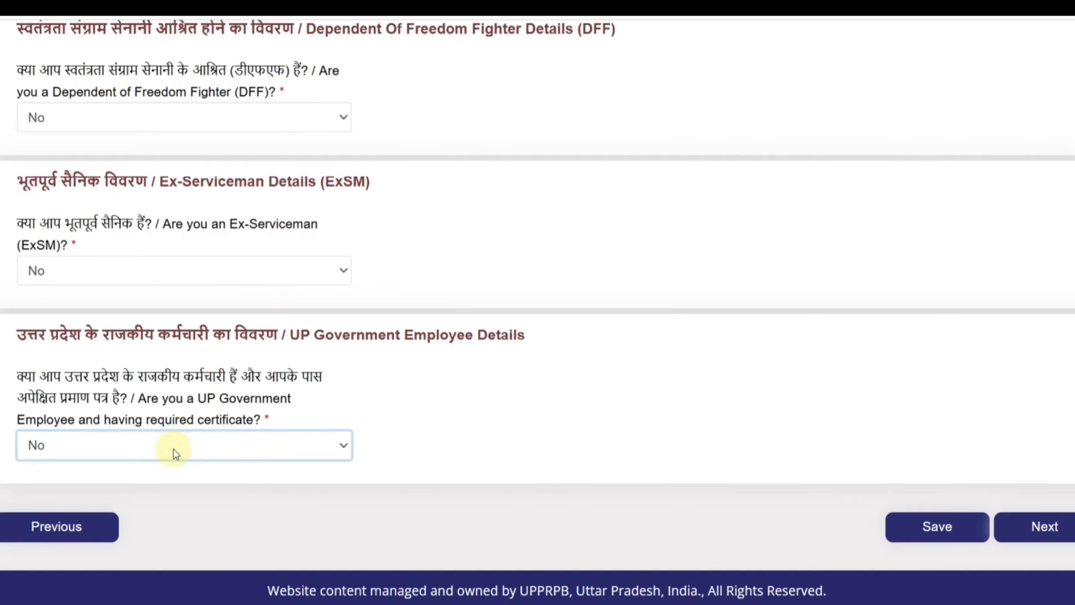
left_click(948, 517)
left_click(1047, 524)
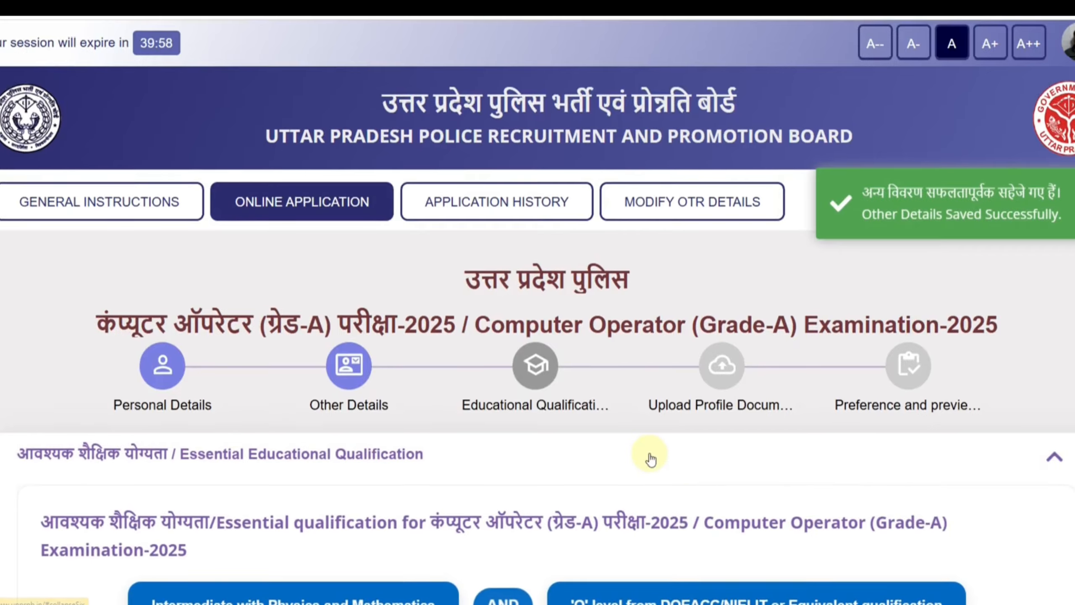
Review the essential qualification requirements and open the added 10th standard entry for editing
scroll(650, 457, "down", 4)
scroll(536, 425, "down", 2)
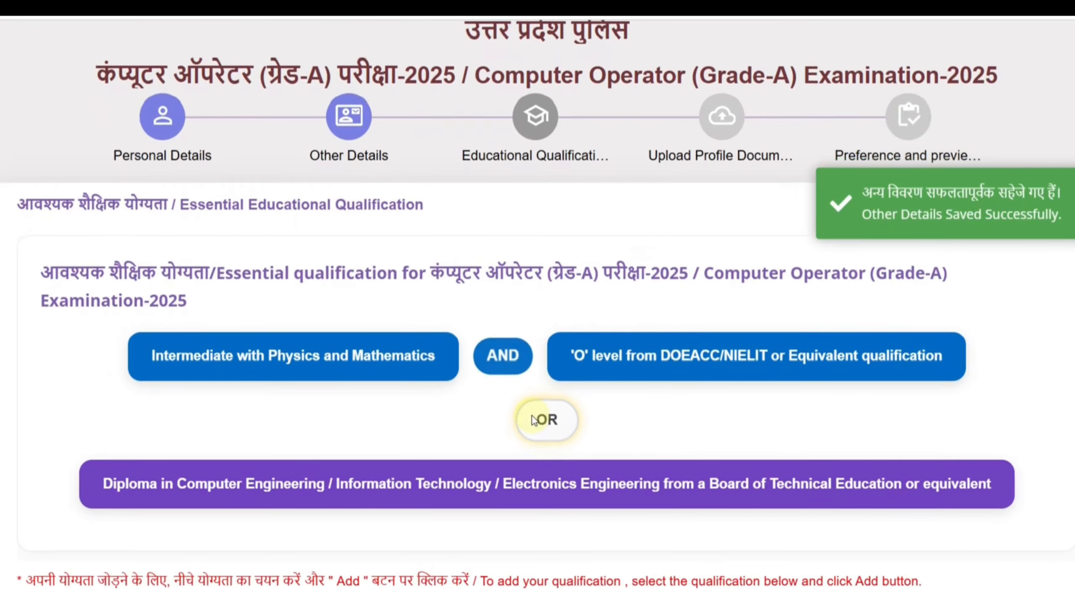
scroll(536, 425, "down", 3)
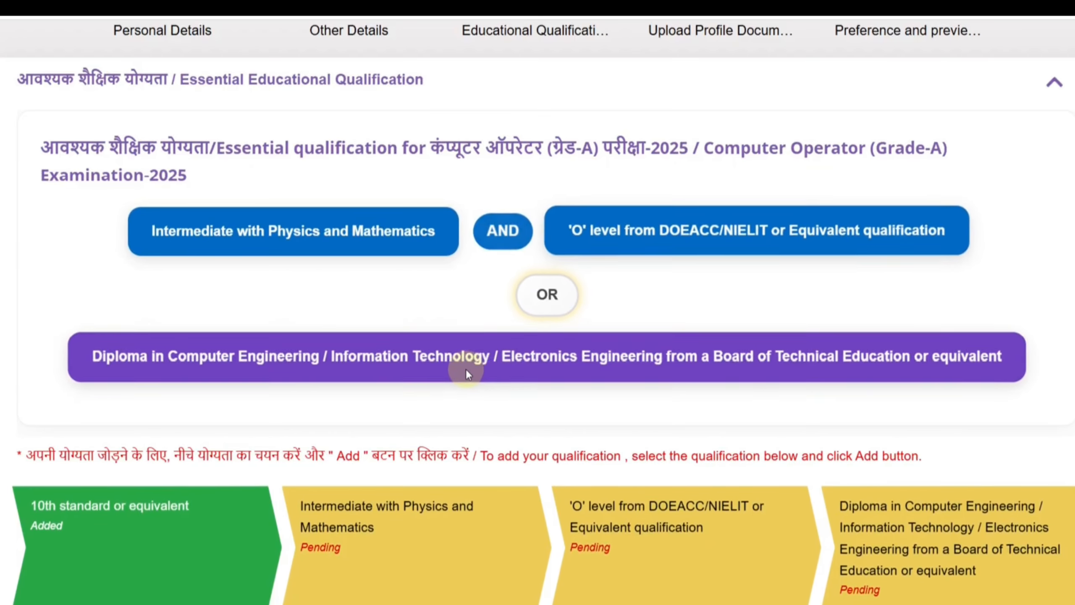
scroll(495, 362, "down", 1)
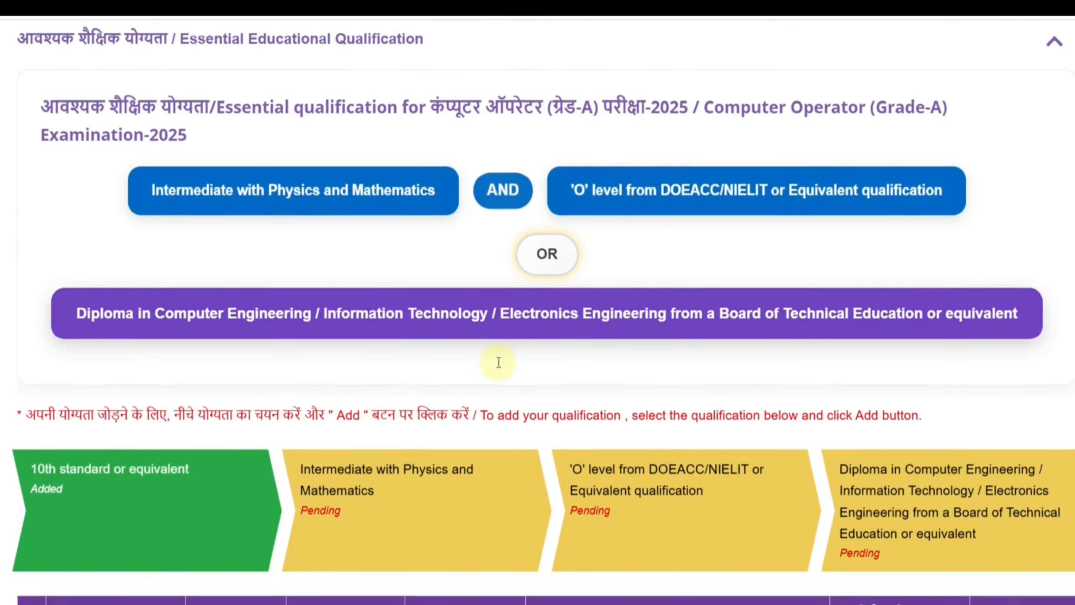
scroll(499, 362, "down", 5)
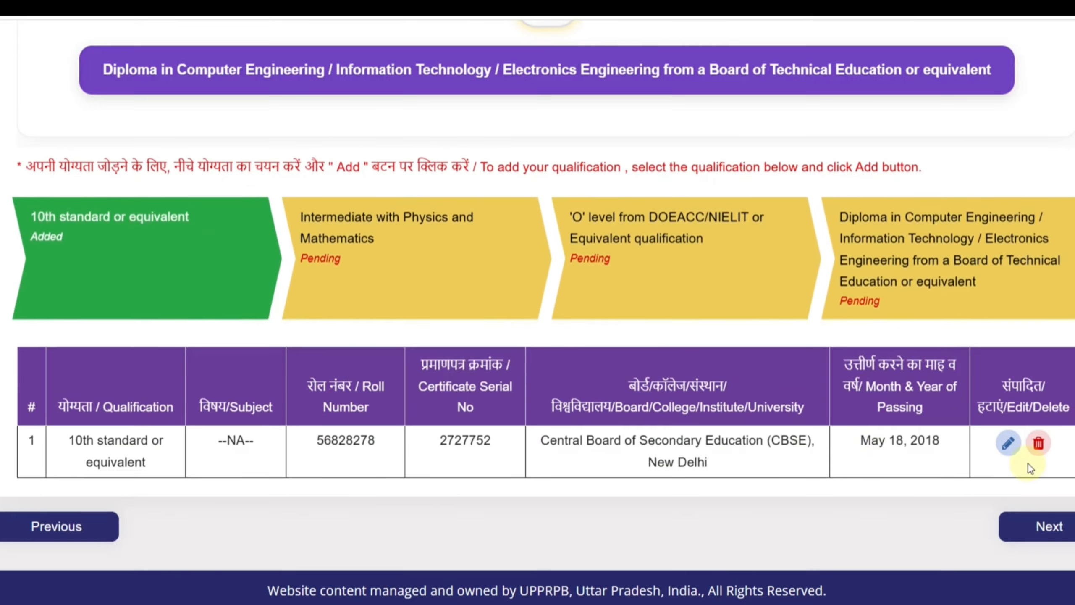
left_click(1009, 444)
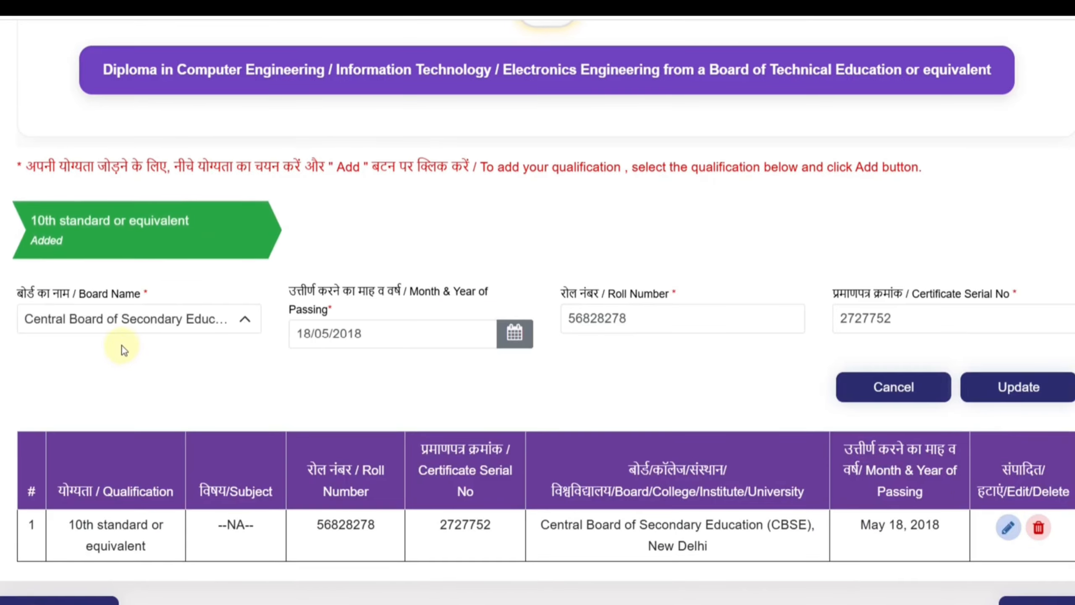
Check the board, passing date, roll number and certificate serial number of the 10th standard entry, and update it
left_click(124, 326)
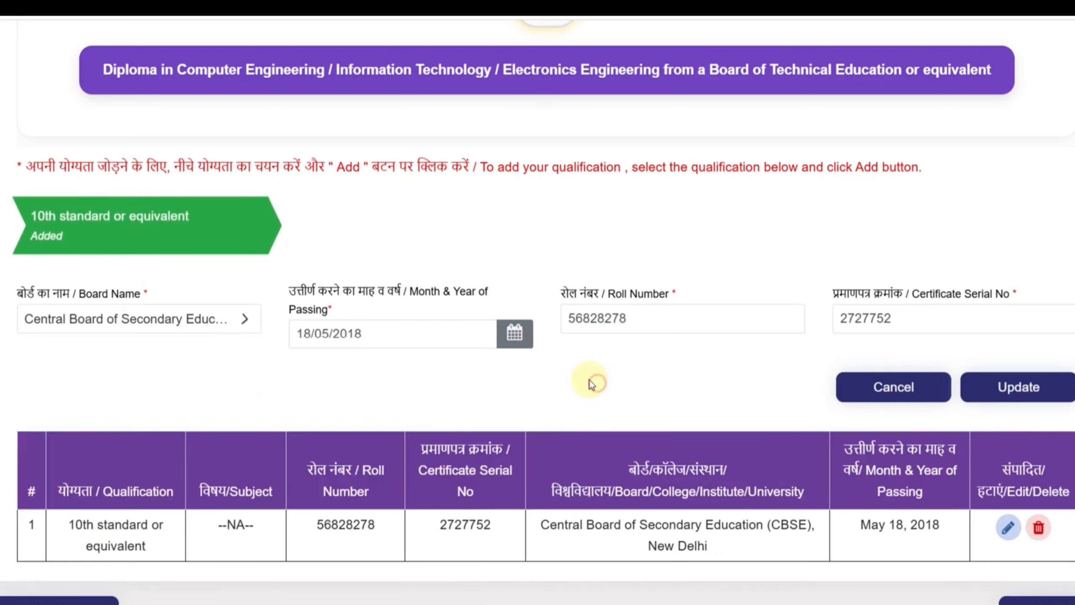
left_click(591, 385)
left_click(427, 344)
left_click(442, 370)
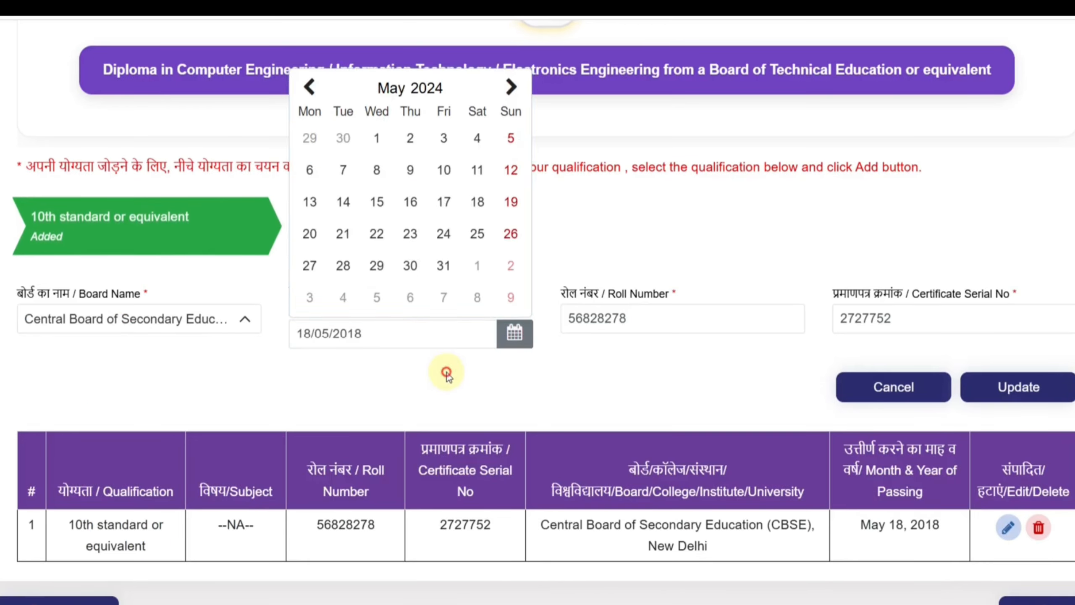
left_click(625, 318)
left_click(740, 367)
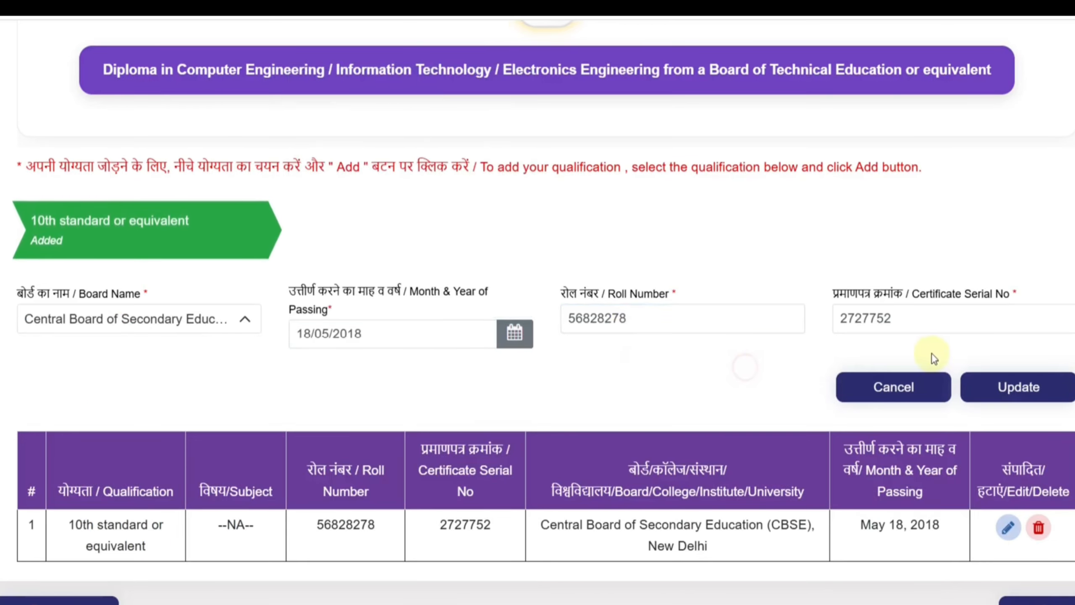
left_click(934, 326)
left_click(742, 374)
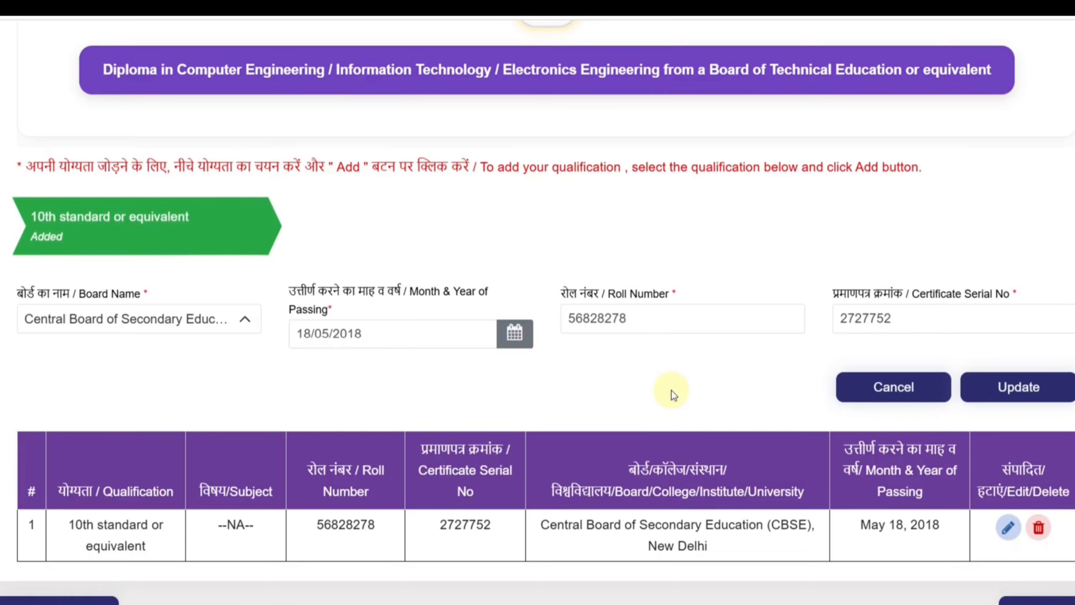
left_click(1018, 390)
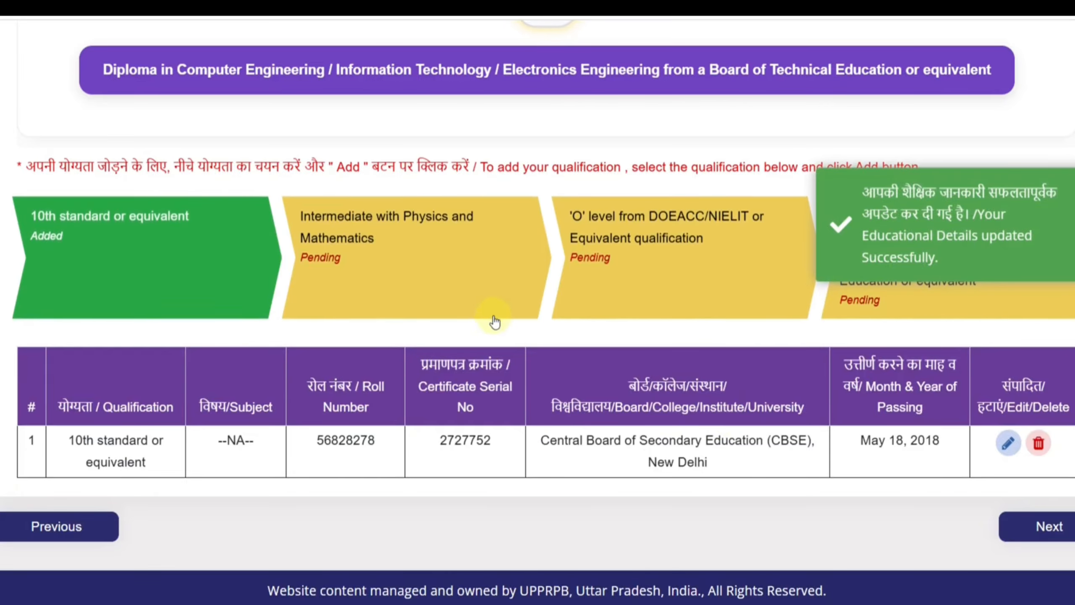
Start the Intermediate with Physics and Mathematics entry and look through its list of boards
left_click(392, 245)
scroll(290, 284, "down", 3)
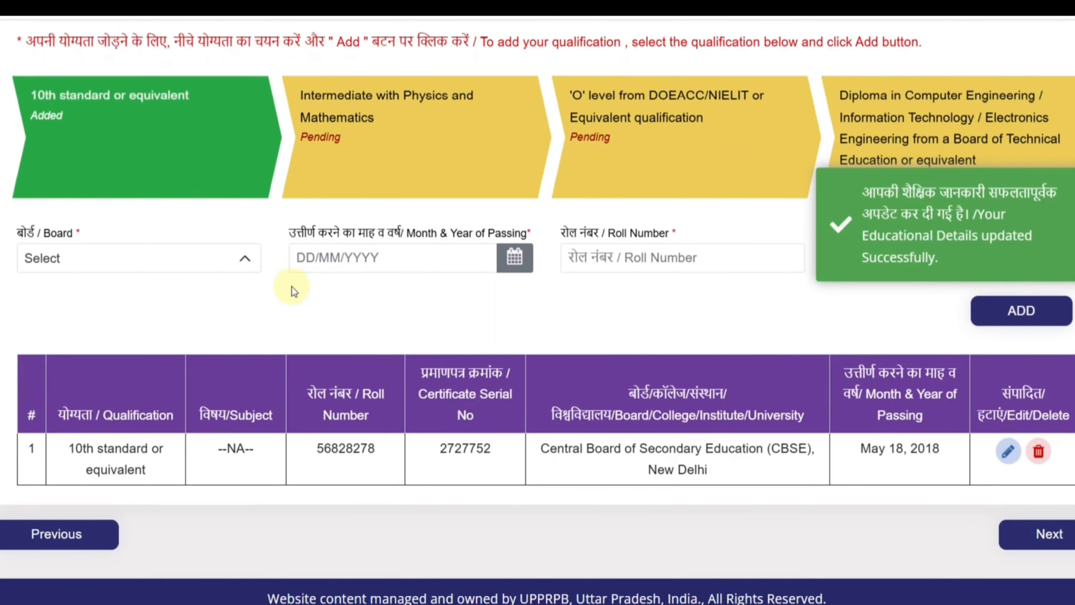
left_click(248, 263)
scroll(223, 379, "down", 4)
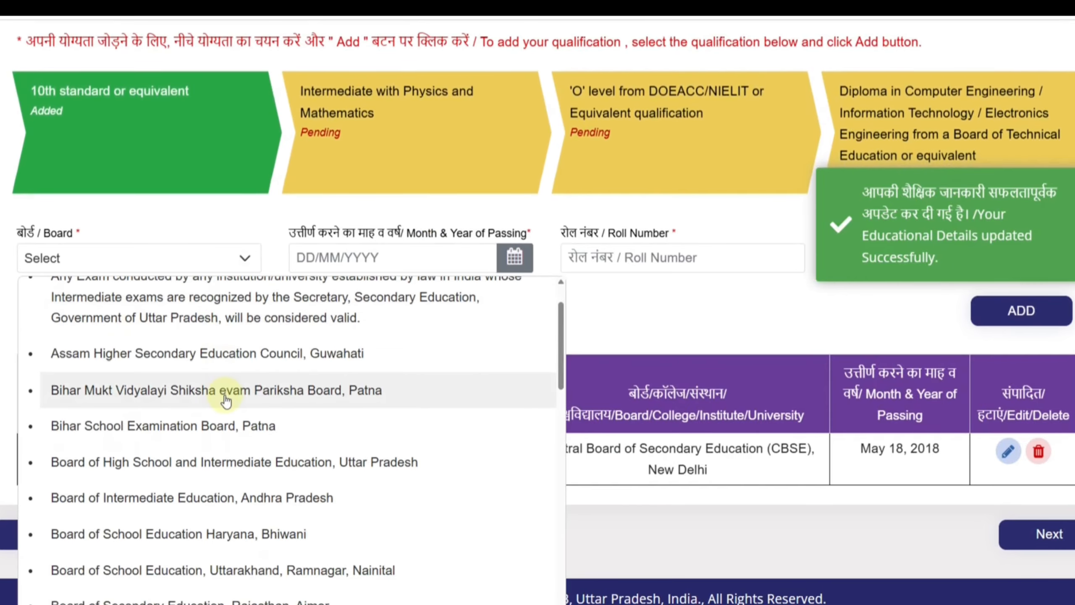
scroll(244, 410, "down", 15)
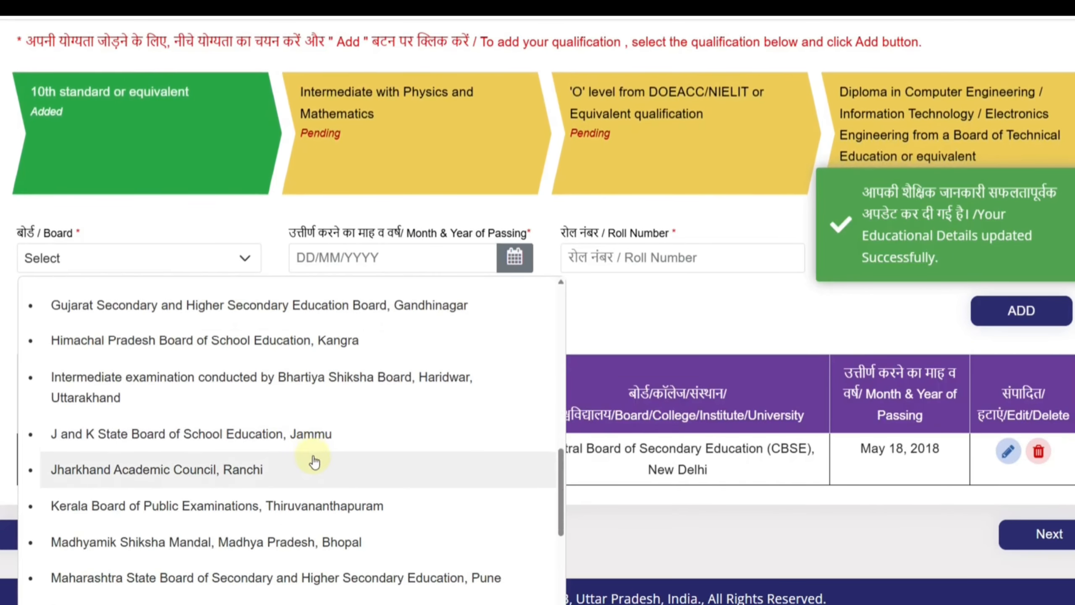
scroll(316, 464, "down", 3)
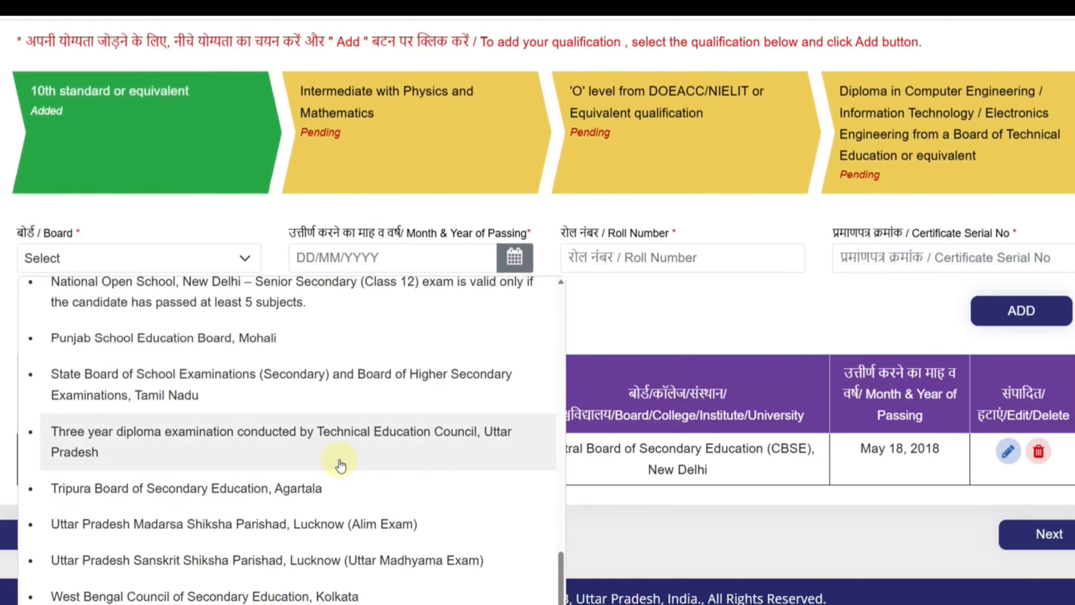
scroll(338, 472, "up", 15)
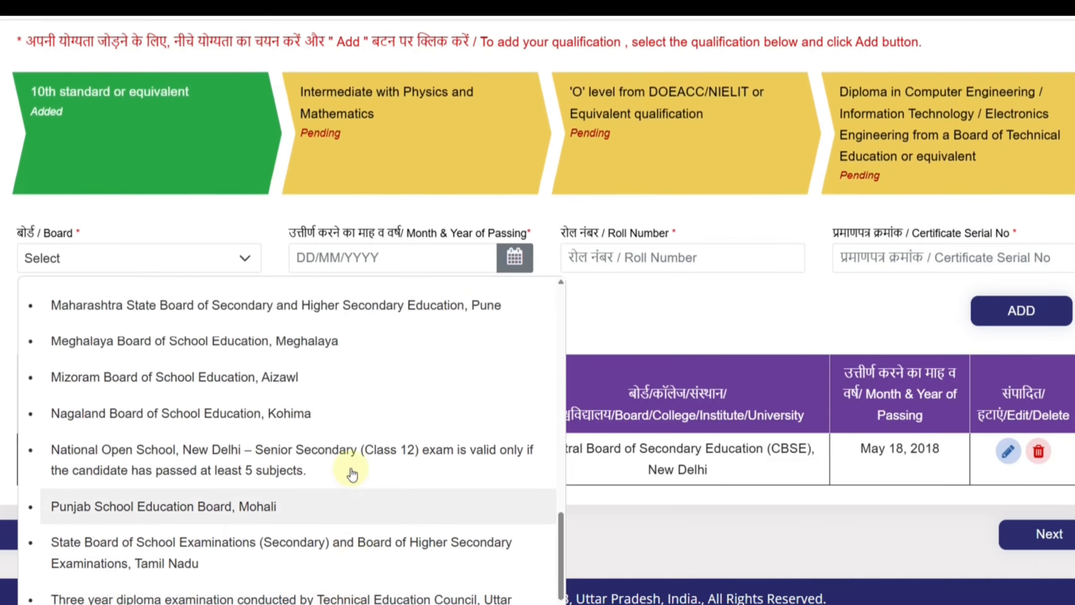
scroll(318, 470, "up", 6)
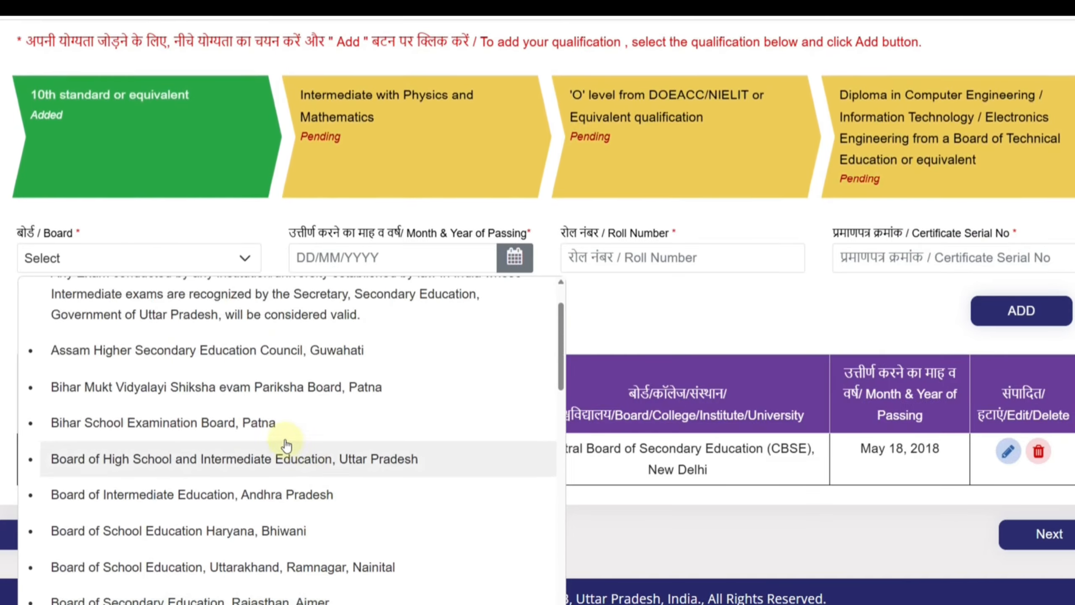
scroll(146, 296, "up", 2)
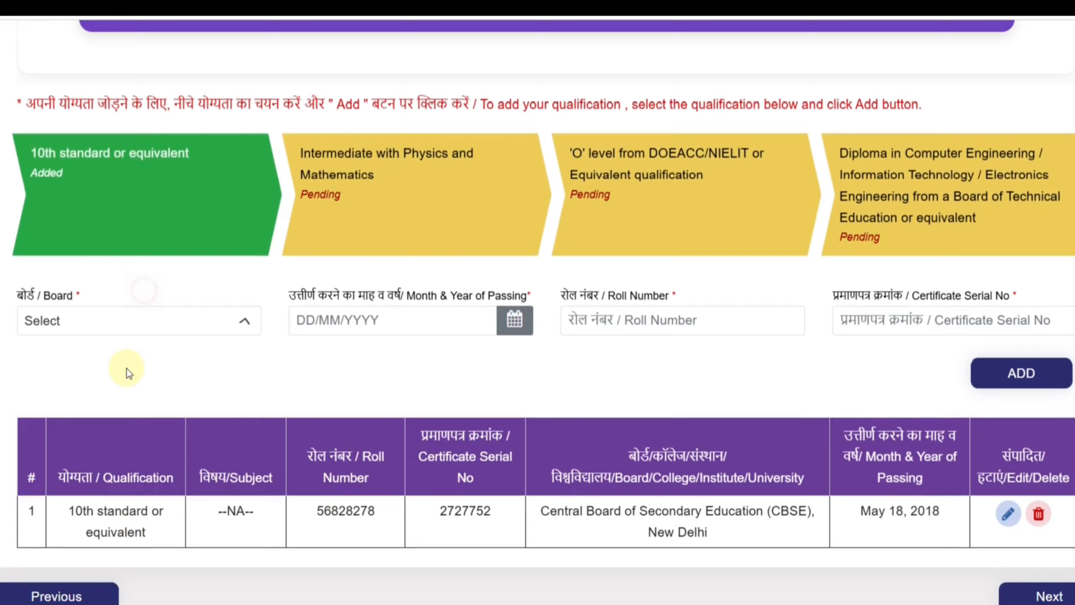
Search the board list for "other", choose Others for the Intermediate entry, and view the Other Board field
left_click(156, 318)
scroll(146, 369, "down", 2)
scroll(146, 369, "up", 2)
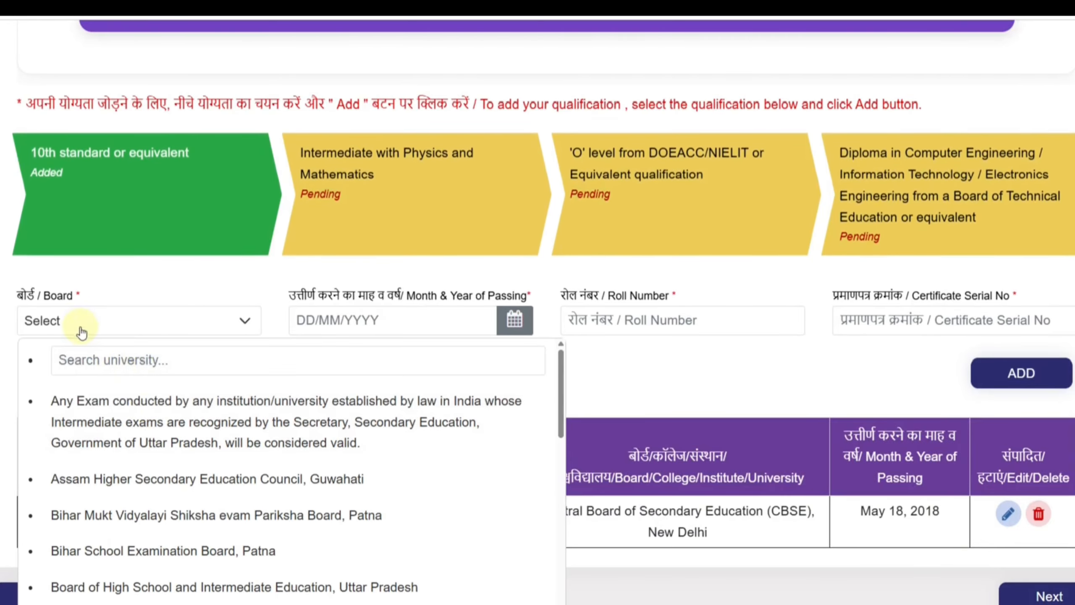
left_click(87, 360)
type("other")
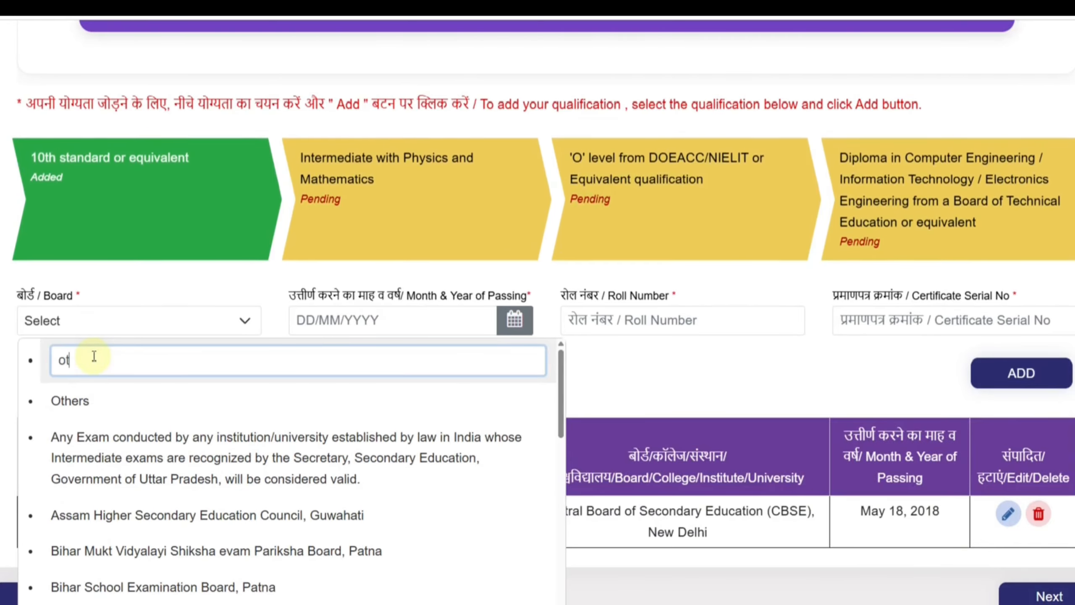
left_click(80, 400)
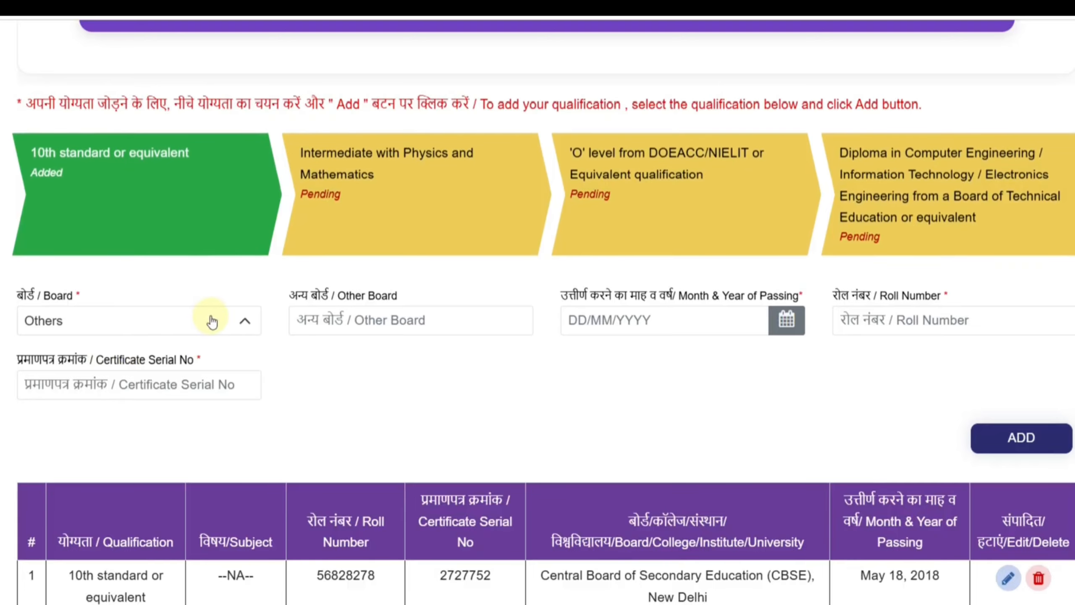
left_click(234, 324)
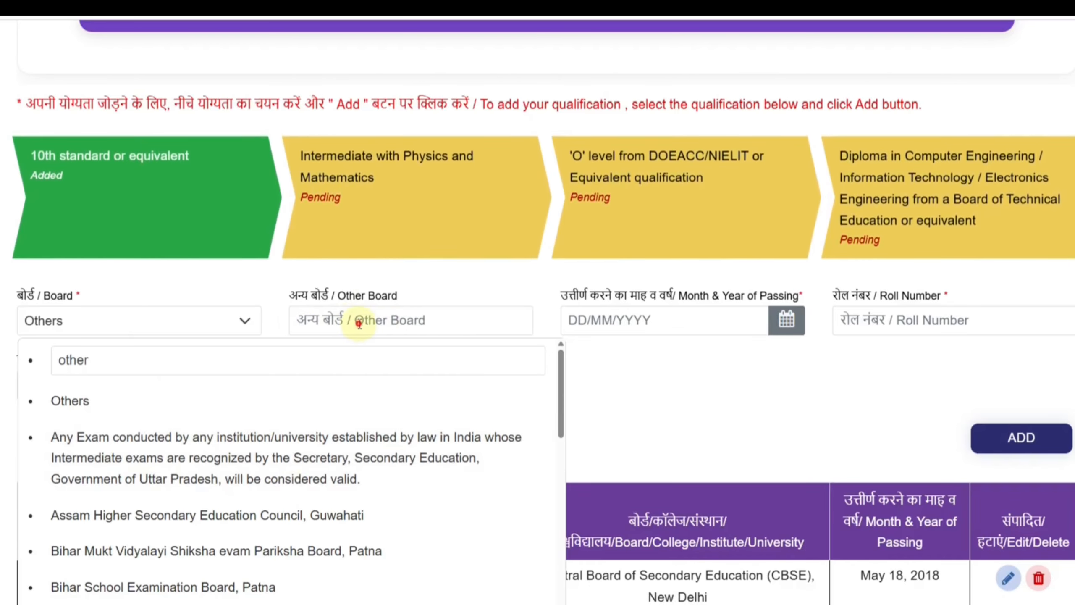
left_click(359, 324)
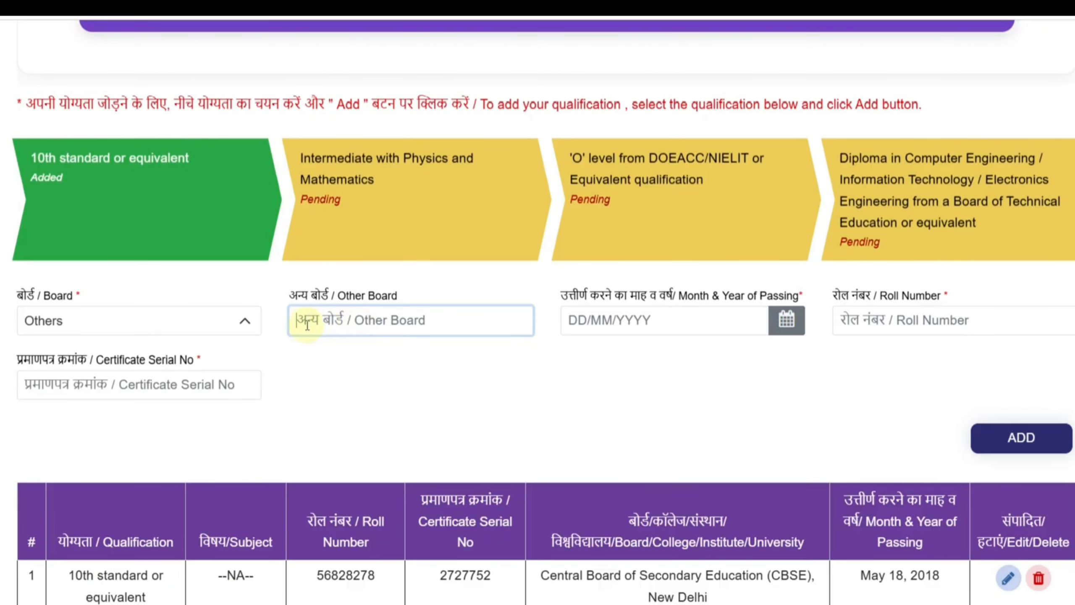
Choose Central Board of Secondary Education as the Intermediate board, check the remaining fields, and add the qualification
left_click(202, 317)
scroll(287, 478, "down", 10)
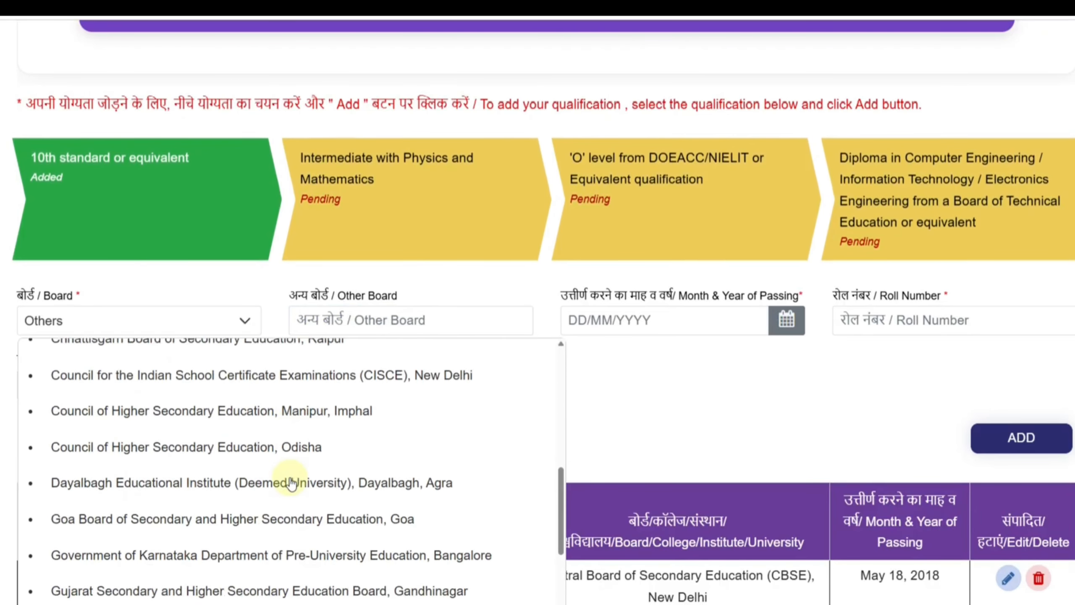
scroll(291, 483, "up", 3)
left_click(264, 430)
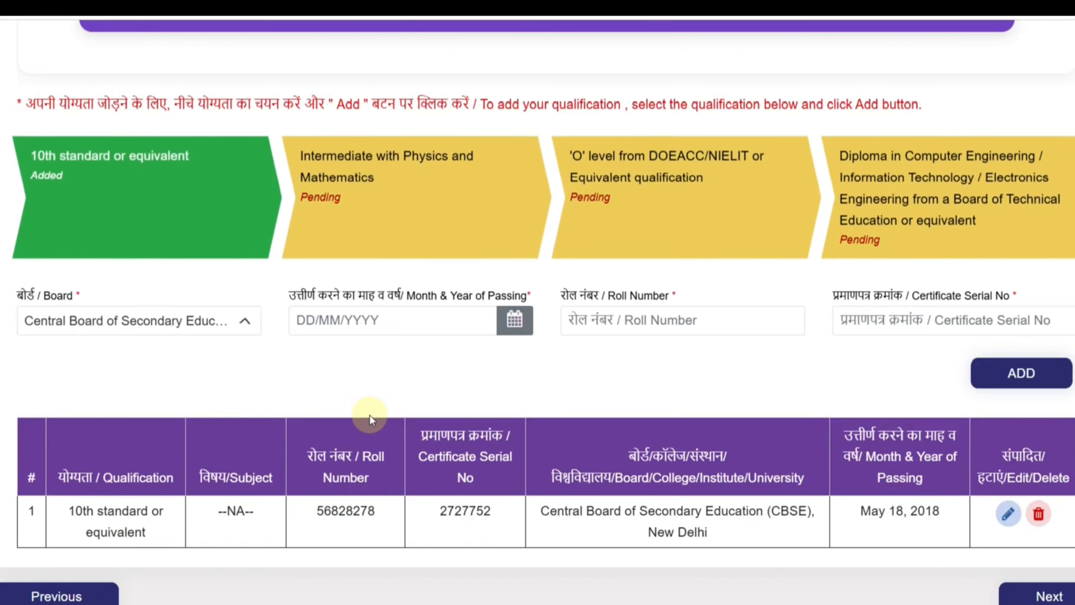
left_click(670, 351)
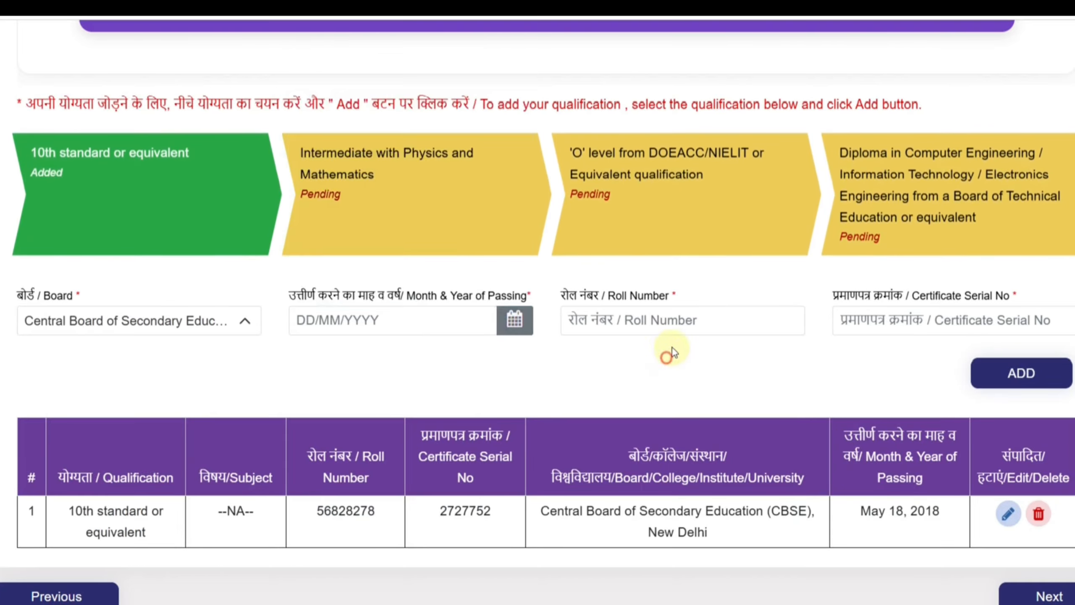
left_click(864, 326)
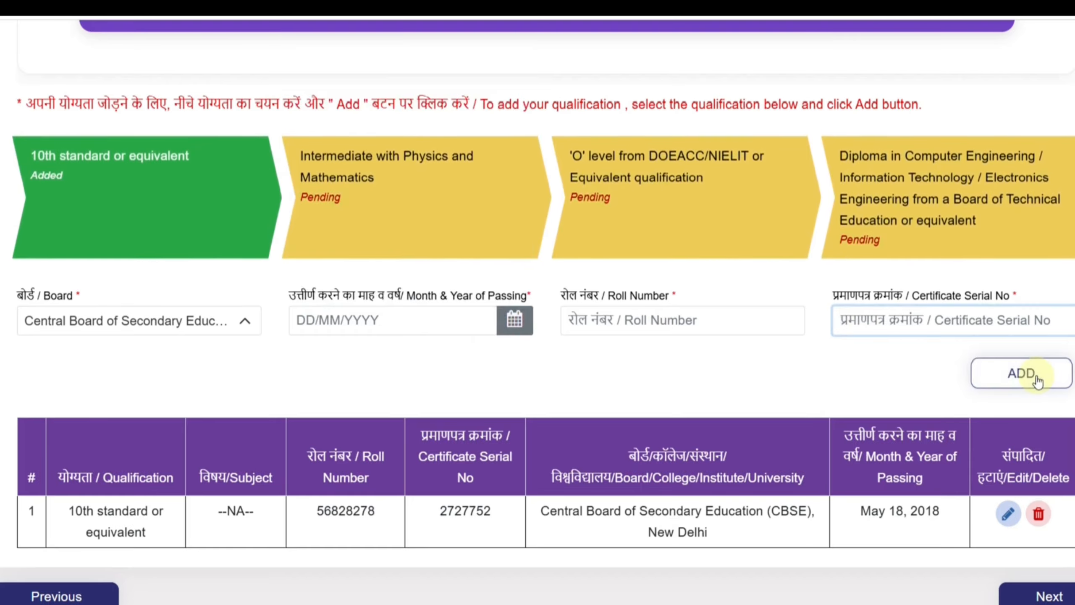
left_click(1036, 375)
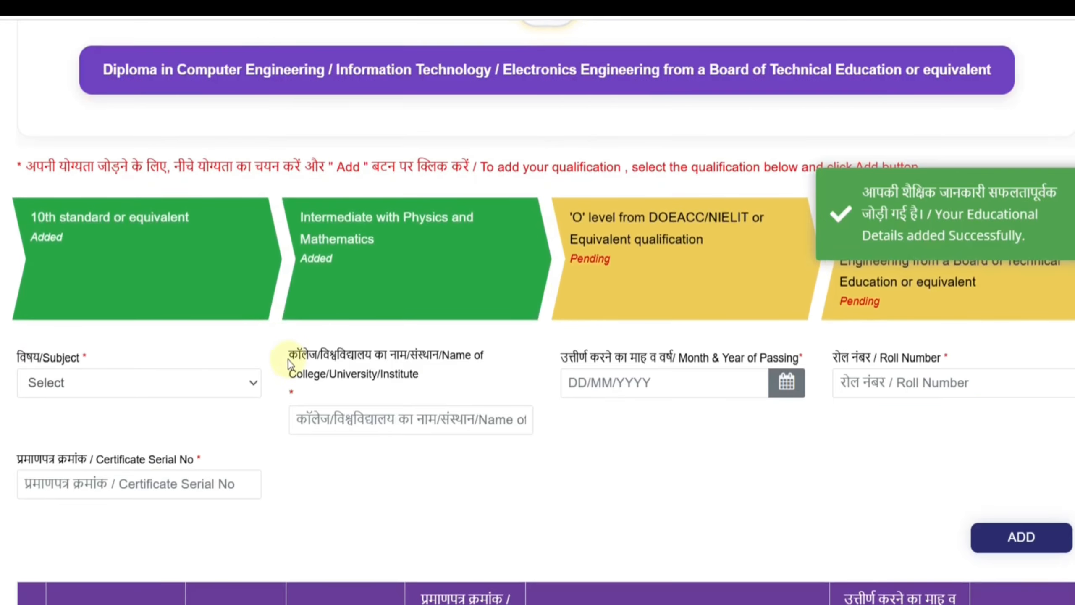
Look through the subject options of the 'O' level qualification entry and choose 'O' level from DOEACC/NIELIT
left_click(206, 381)
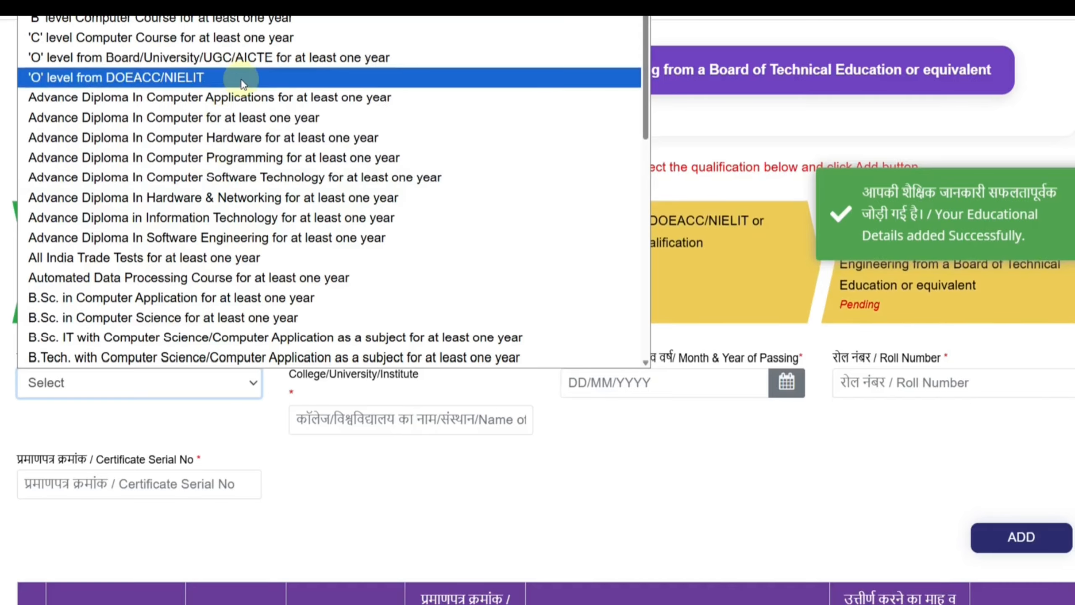
scroll(271, 118, "down", 6)
scroll(280, 149, "down", 3)
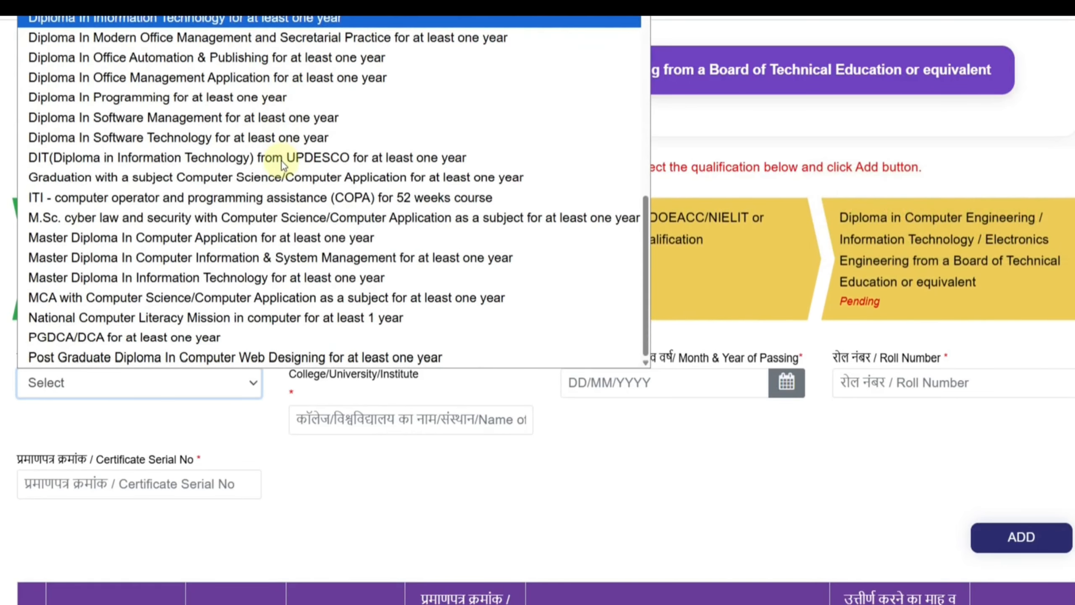
left_click(715, 441)
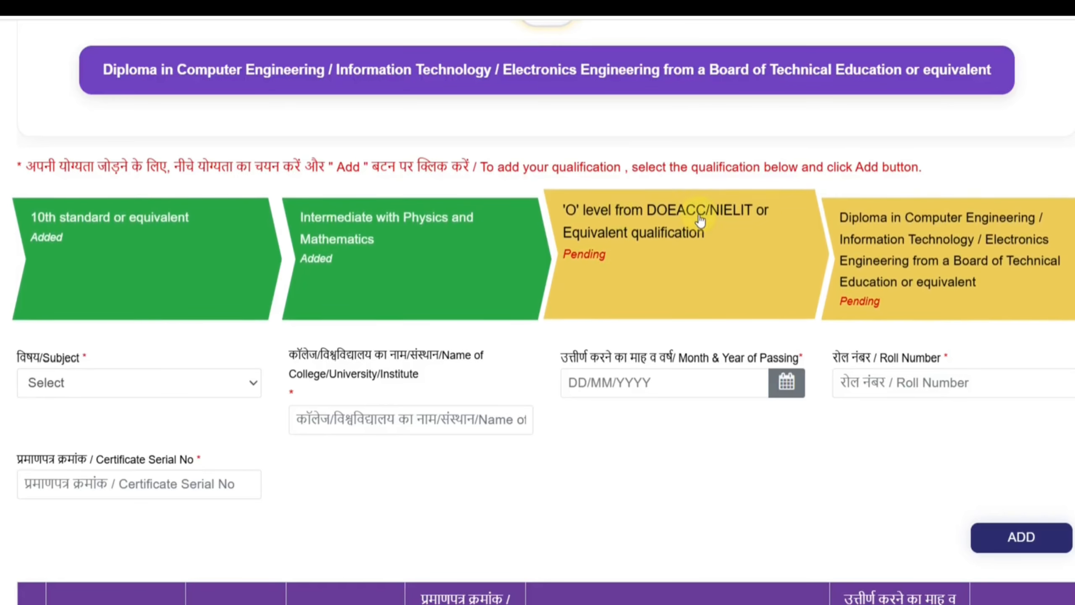
left_click(220, 382)
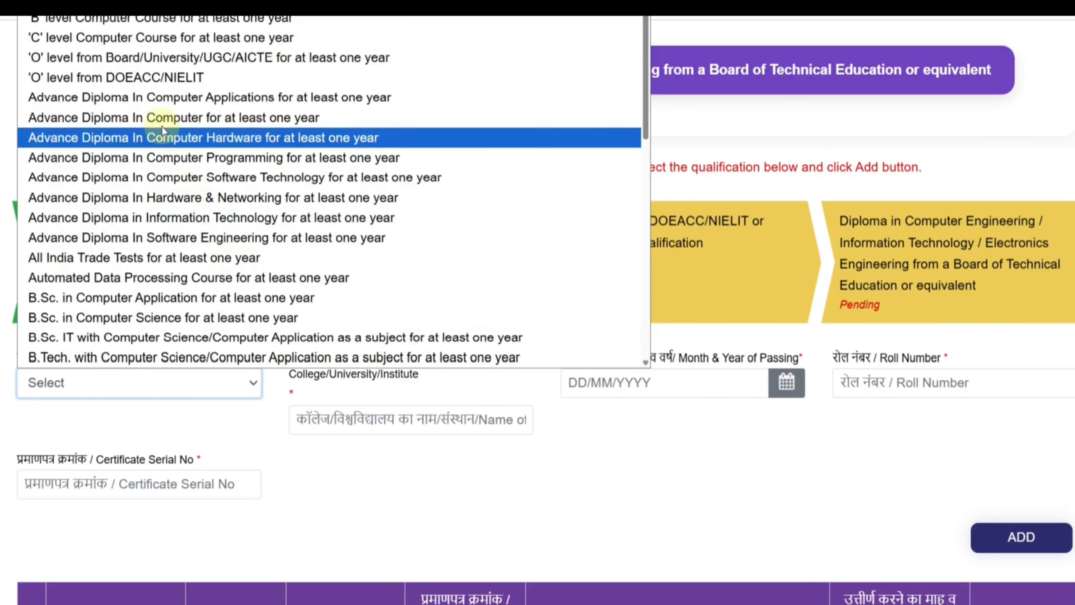
left_click(134, 80)
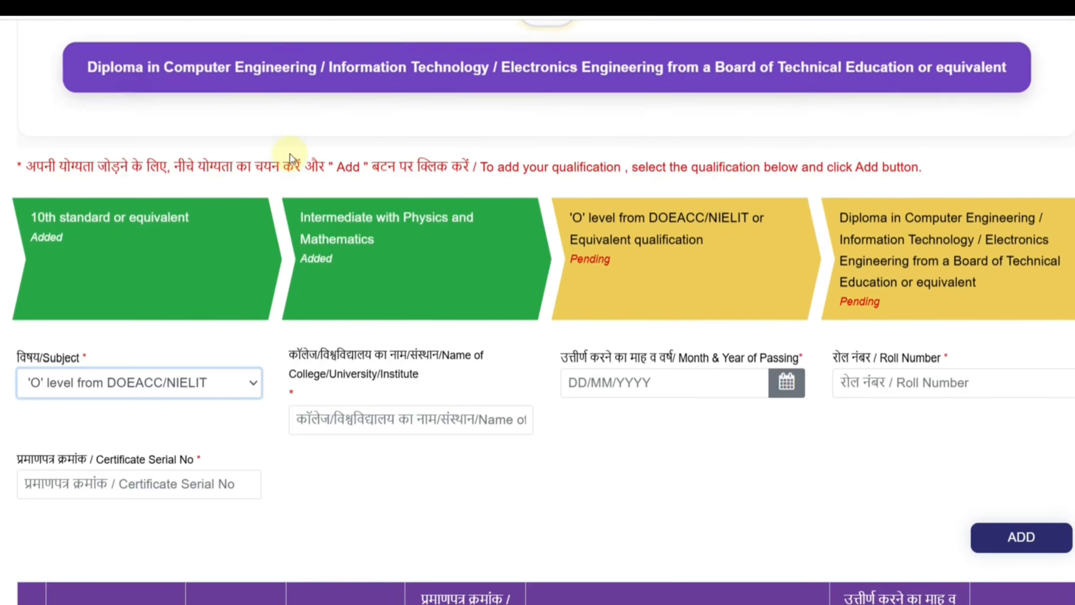
Go through the institute name, passing date, roll number and certificate serial number fields of the 'O' level entry
left_click(393, 430)
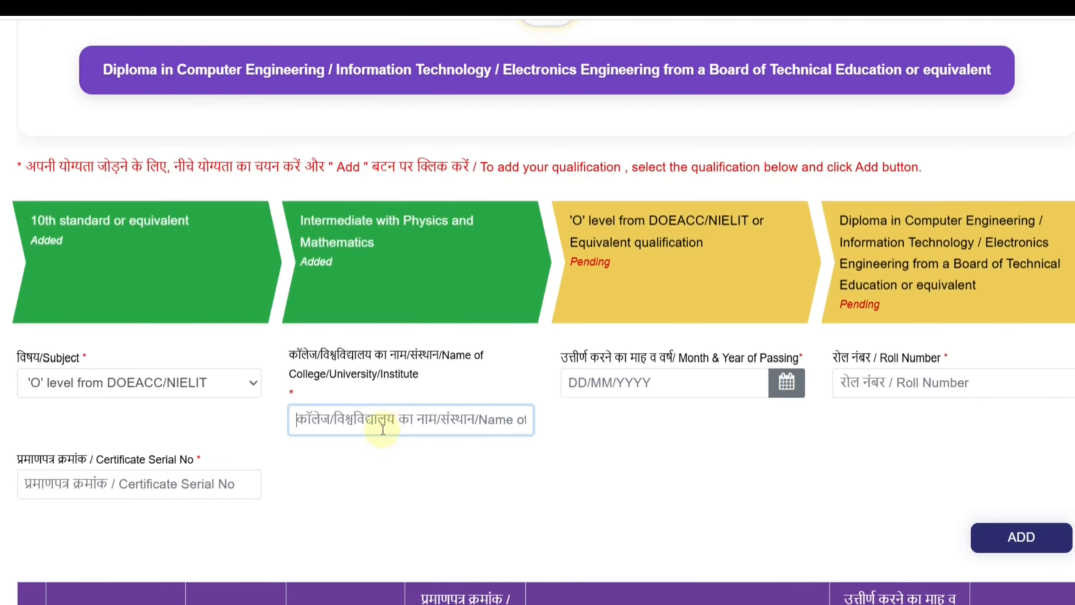
left_click(693, 382)
left_click(886, 393)
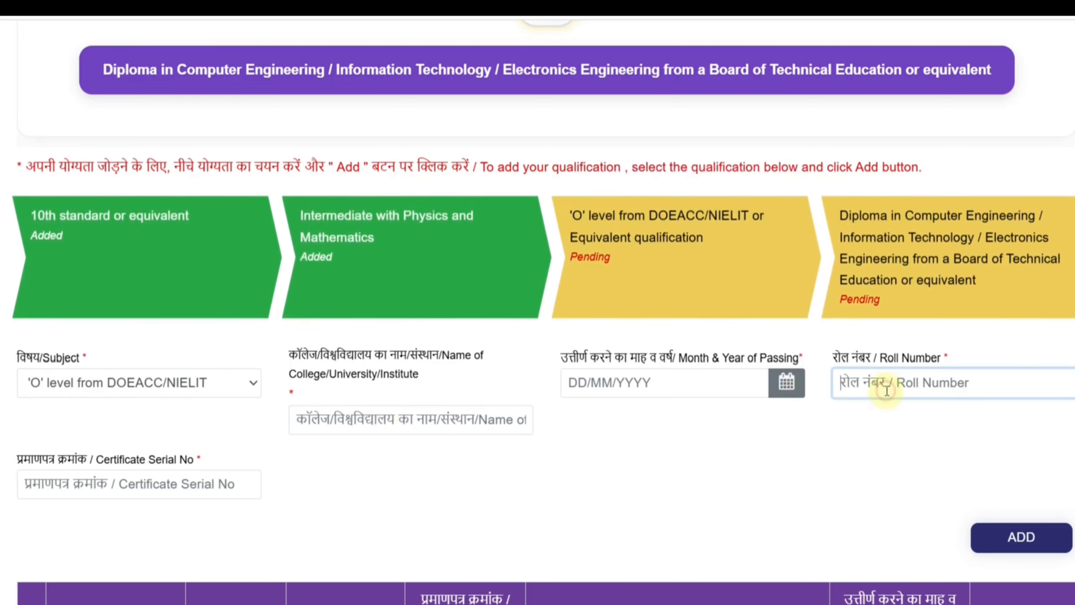
left_click(146, 489)
left_click(325, 491)
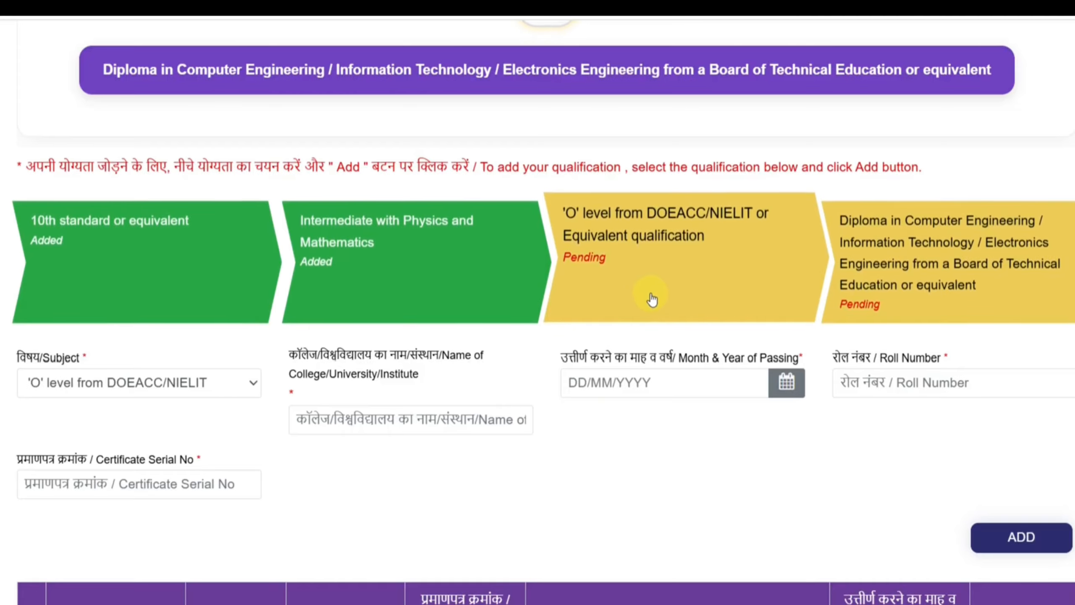
Complete the 'O' level from DOEACC/NIELIT entry with institute MNIT, passing date May 17, 2024, roll number and certificate serial number, and add it
left_click(211, 396)
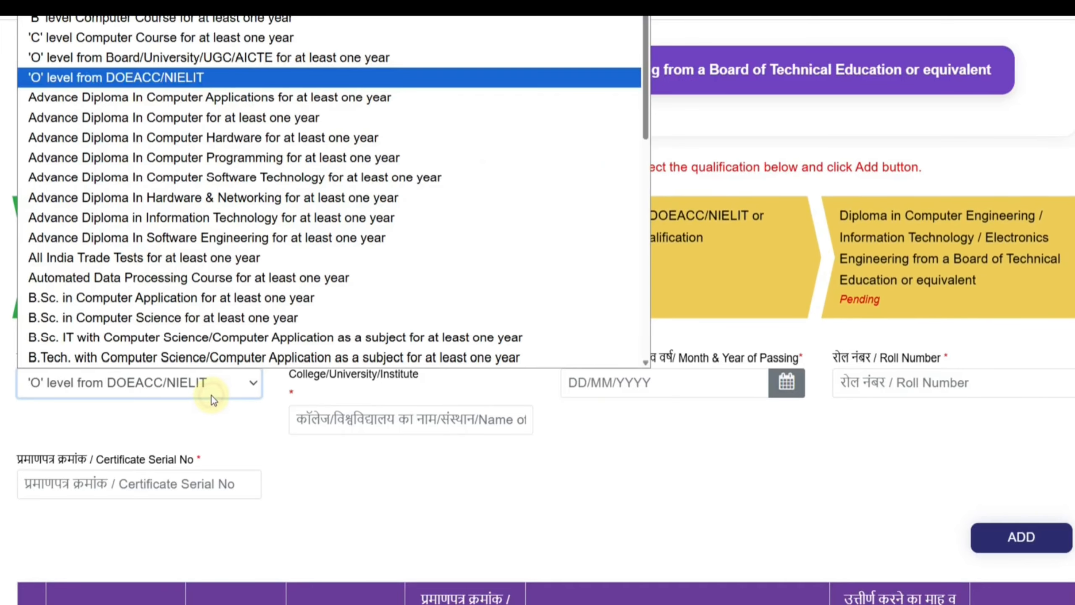
left_click(427, 481)
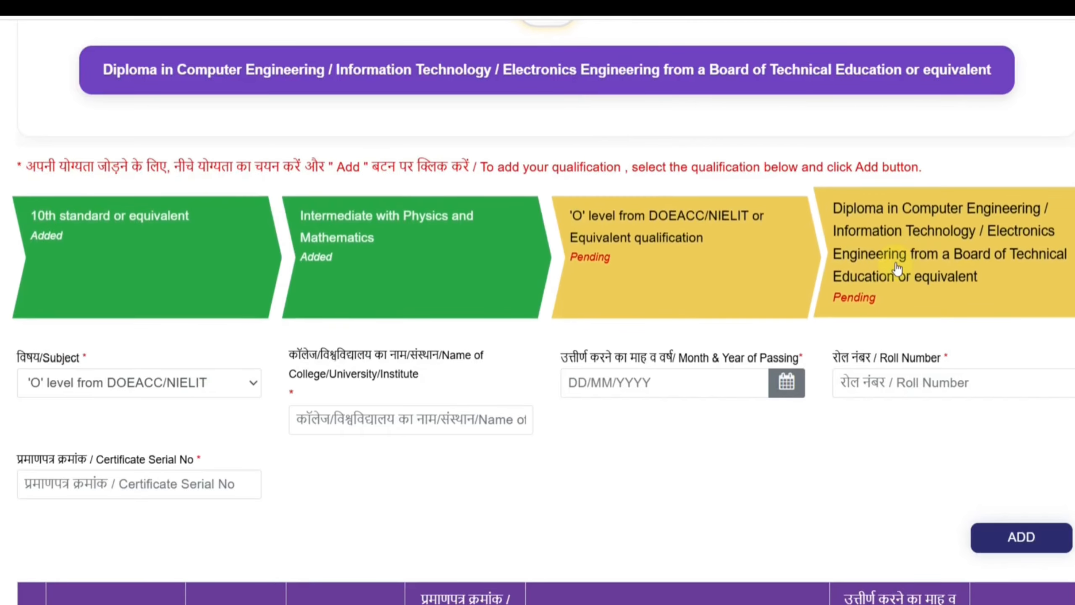
left_click(470, 420)
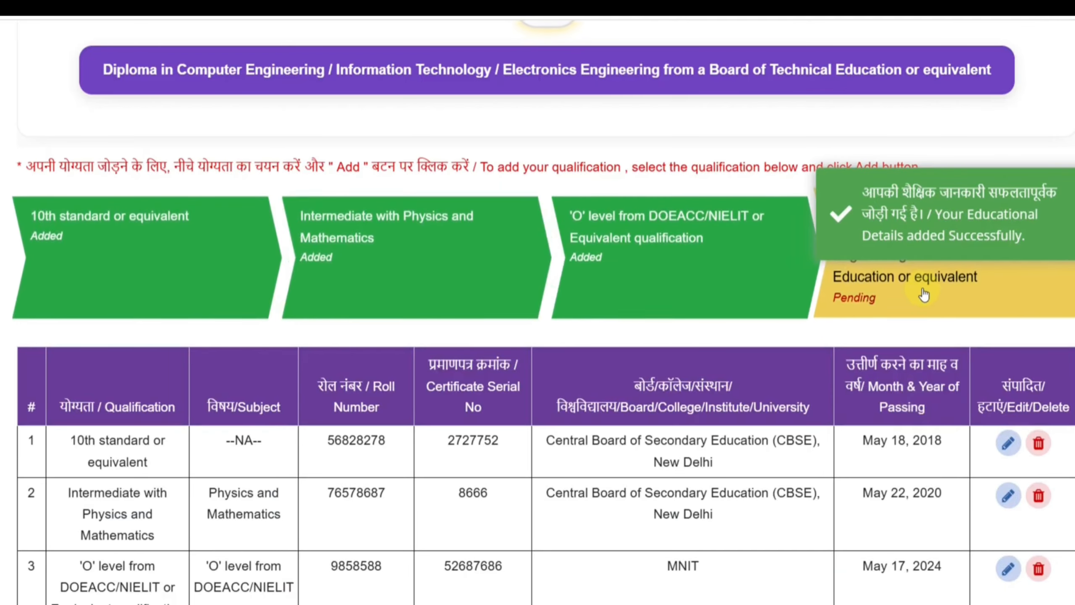
Open the Diploma in Computer Engineering qualification entry and review its subject options, fields and the essential qualification alternatives
left_click(940, 293)
scroll(219, 424, "down", 2)
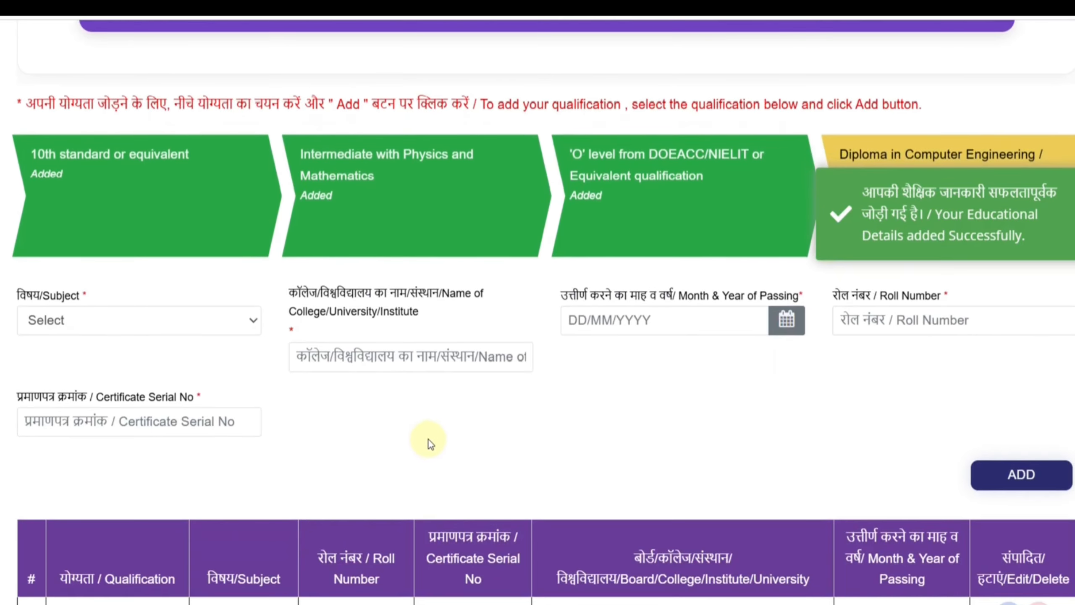
left_click(164, 326)
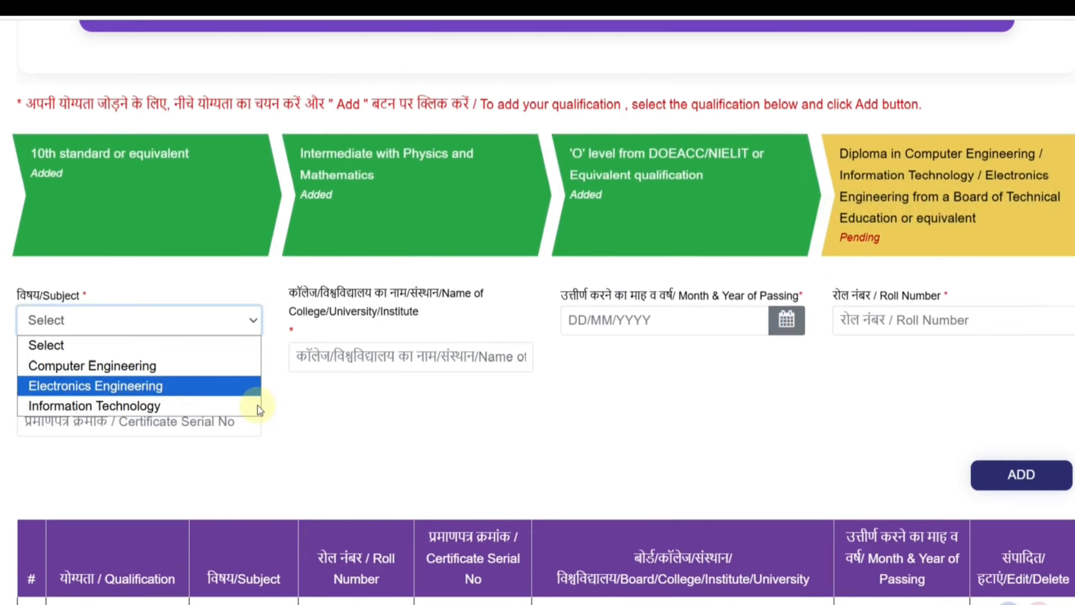
left_click(331, 418)
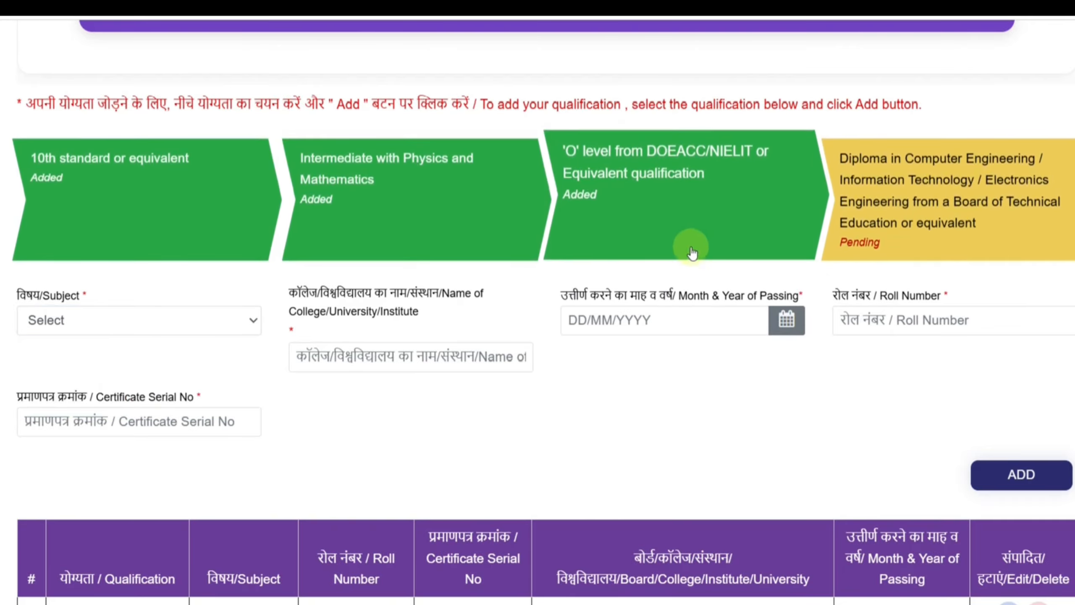
scroll(695, 237, "up", 5)
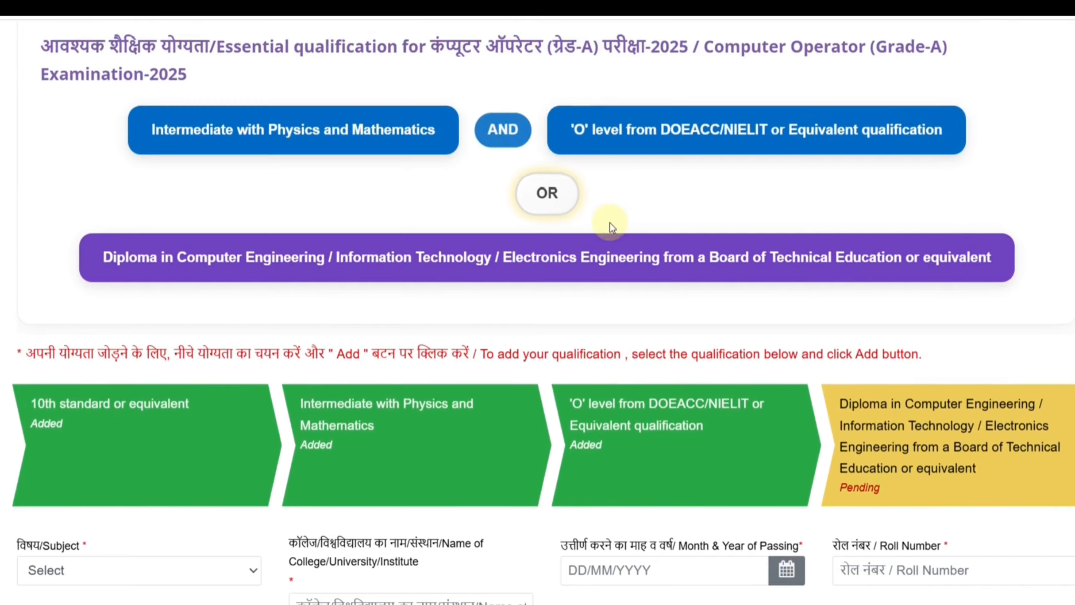
scroll(659, 311, "down", 4)
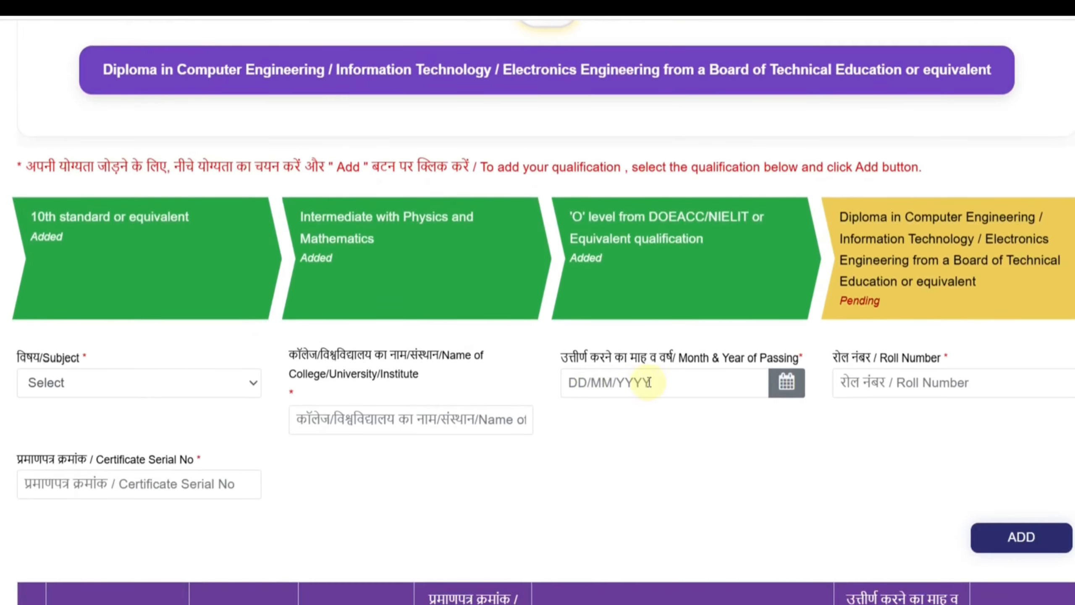
left_click(386, 425)
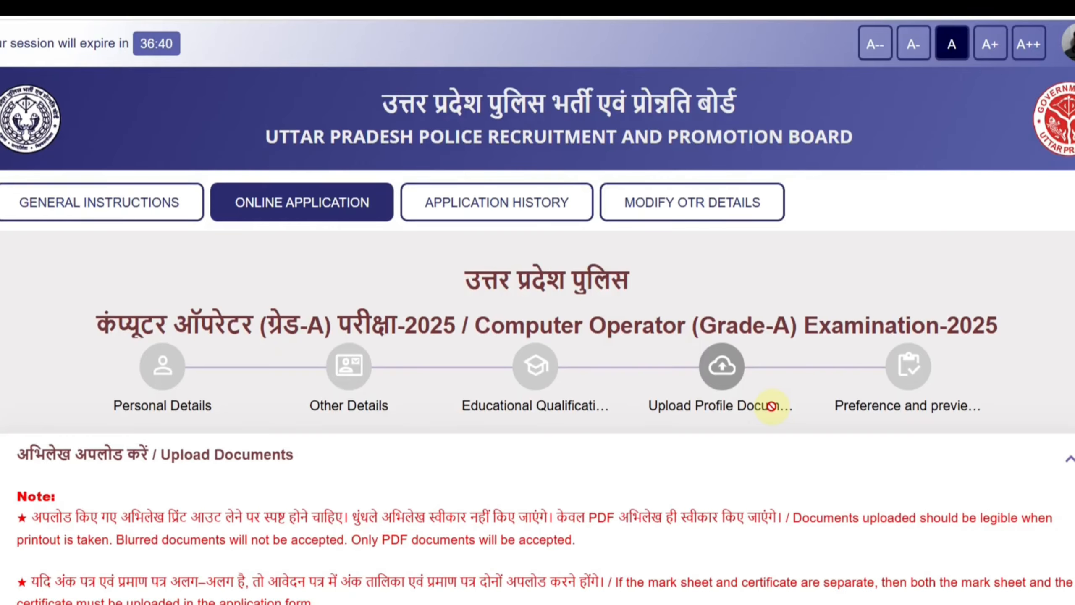
Read the Upload Documents notes on file format and on separate or combined mark sheets and certificates
scroll(772, 407, "down", 6)
scroll(772, 407, "down", 3)
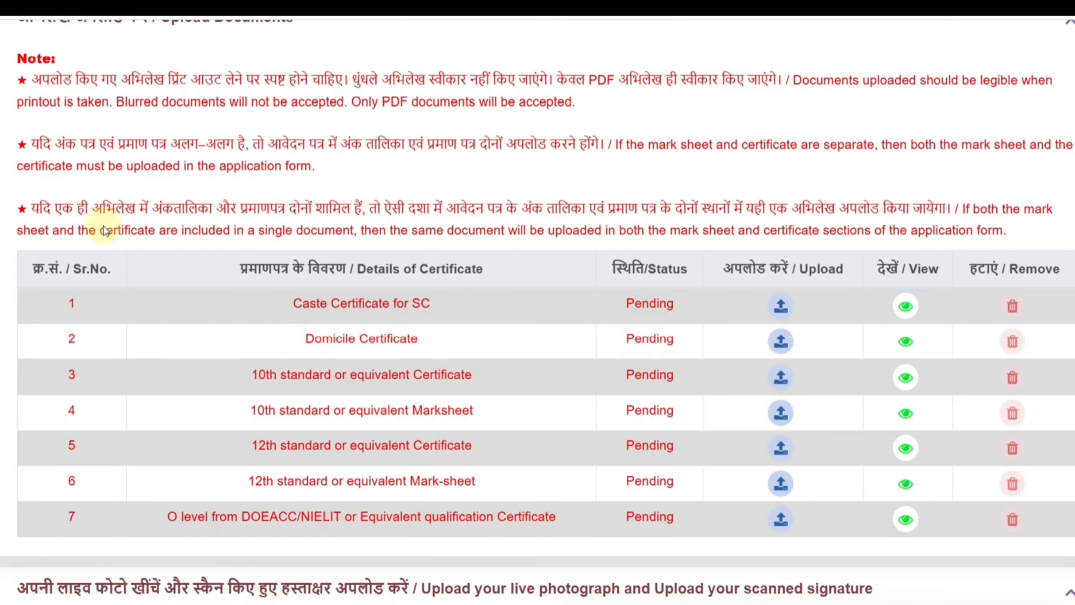
left_click_drag(658, 147, 839, 145)
left_click(870, 178)
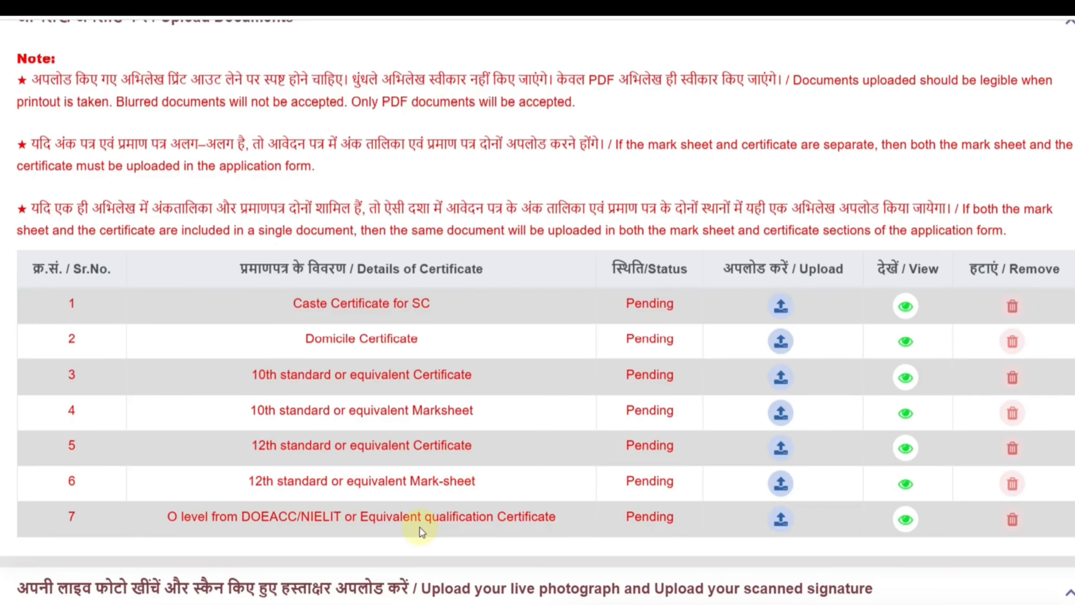
Upload the Caste Certificate for SC, the Domicile Certificate, the 10th and 12th certificates and mark sheets, and the O level certificate
left_click(783, 307)
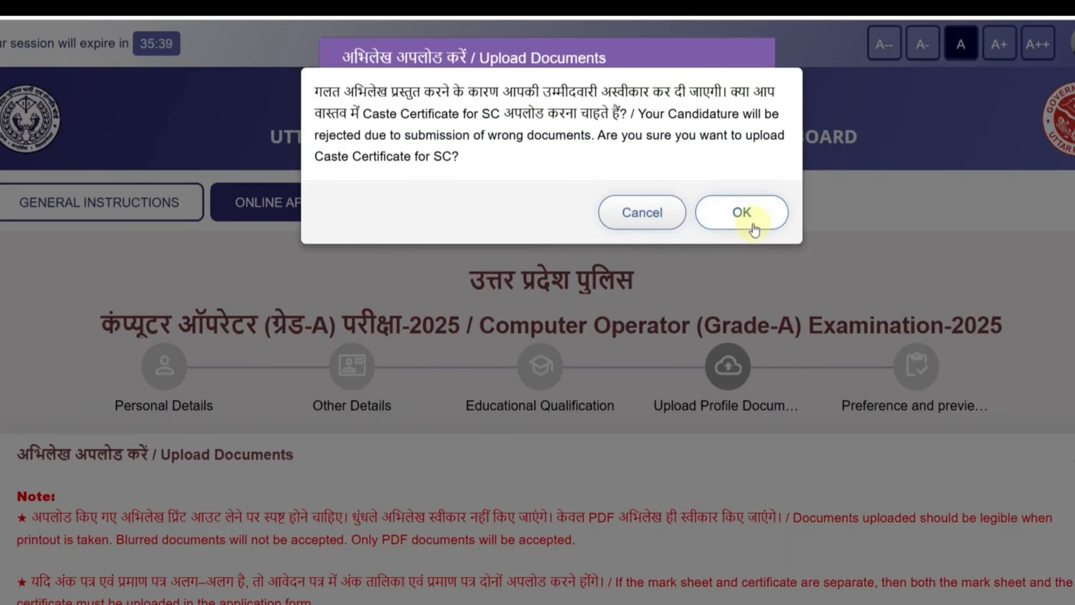
left_click(742, 212)
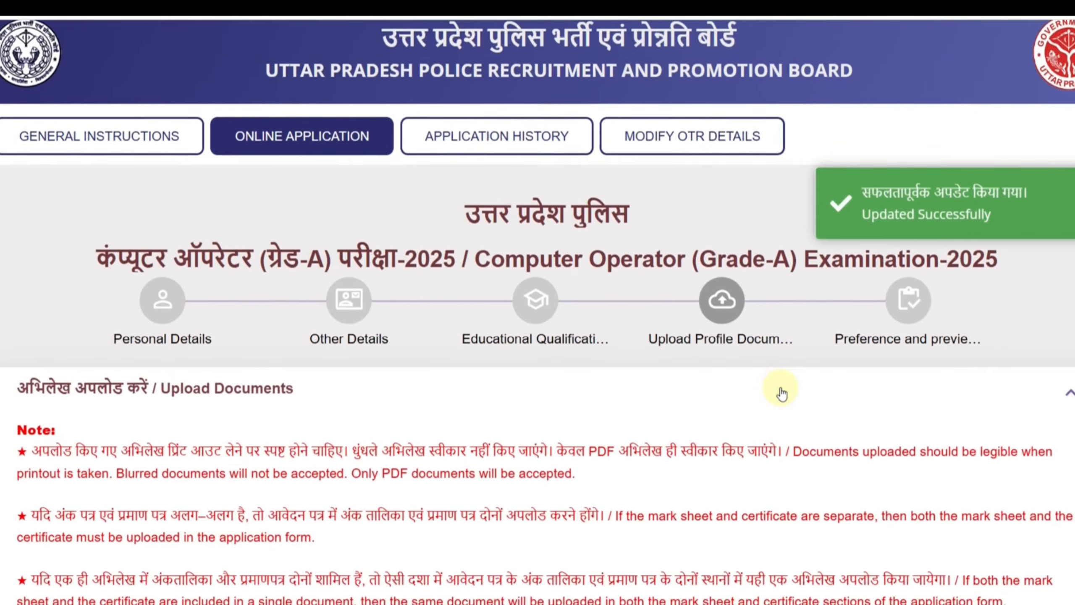
scroll(781, 388, "down", 5)
scroll(780, 388, "down", 3)
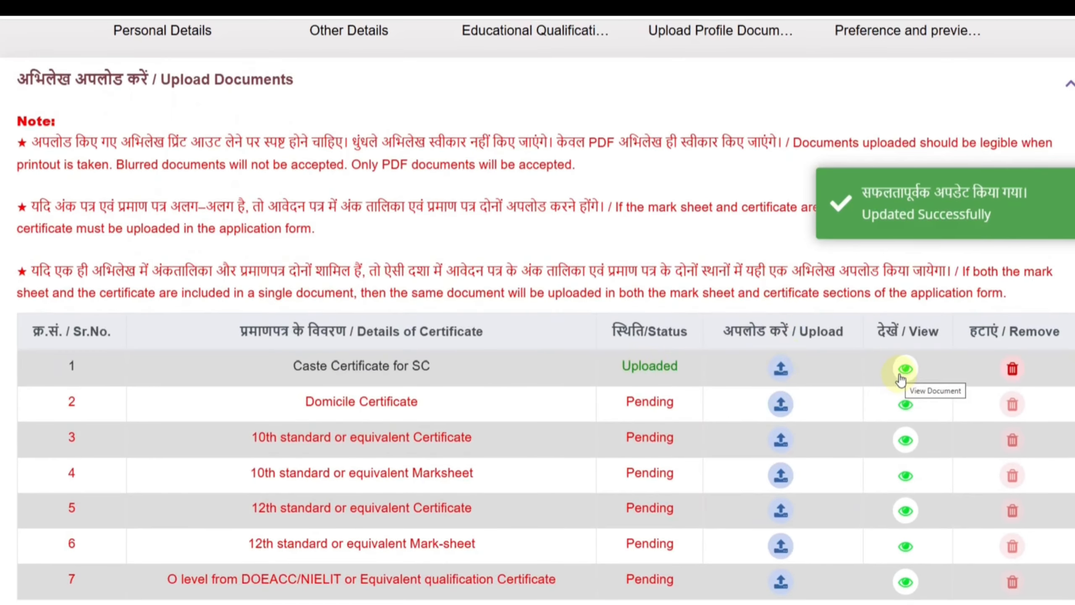
scroll(756, 404, "down", 3)
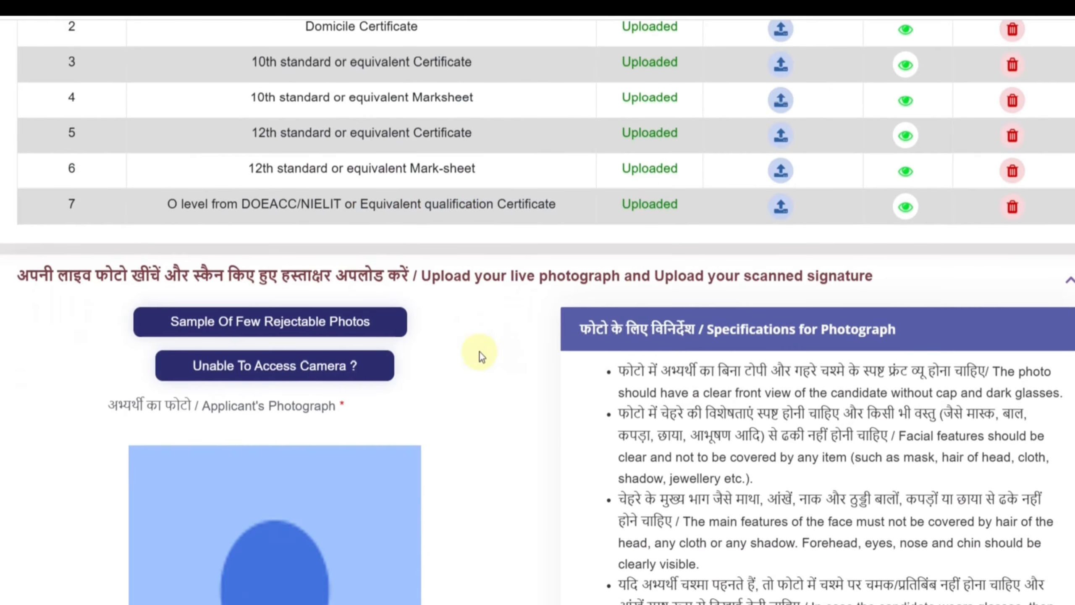
Look over the live photograph section and examine the sample of few rejectable photos
scroll(532, 290, "down", 5)
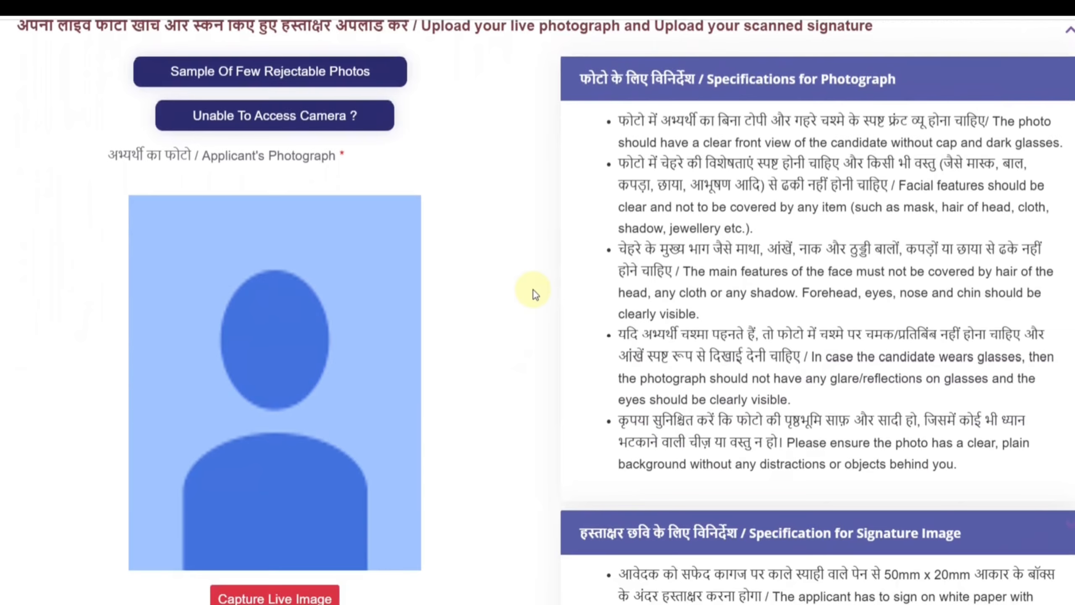
scroll(532, 291, "down", 2)
scroll(532, 290, "up", 2)
scroll(532, 290, "down", 1)
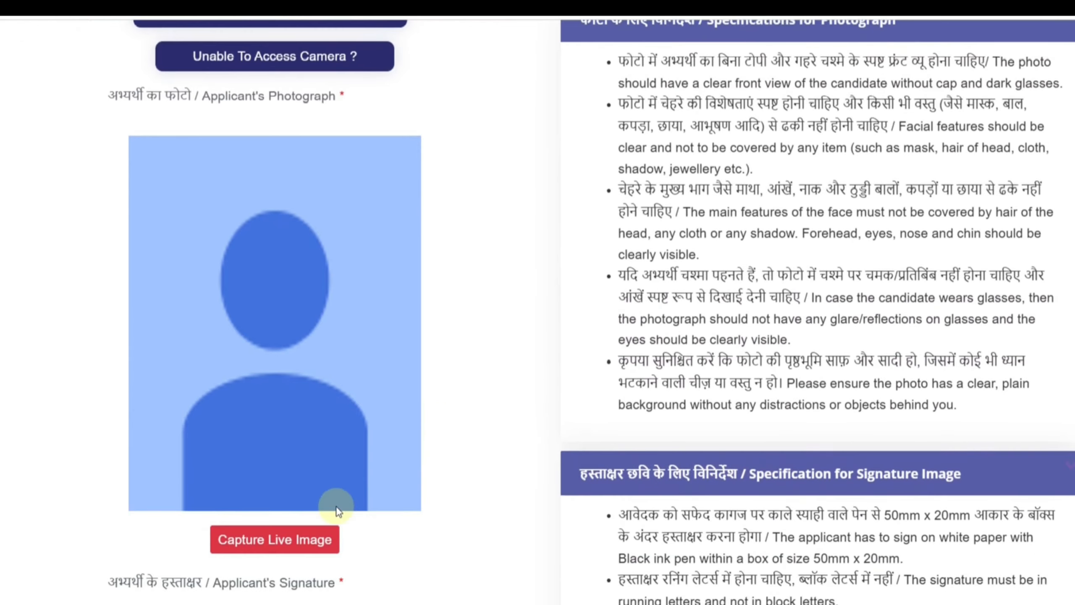
scroll(456, 380, "up", 1)
scroll(430, 323, "up", 1)
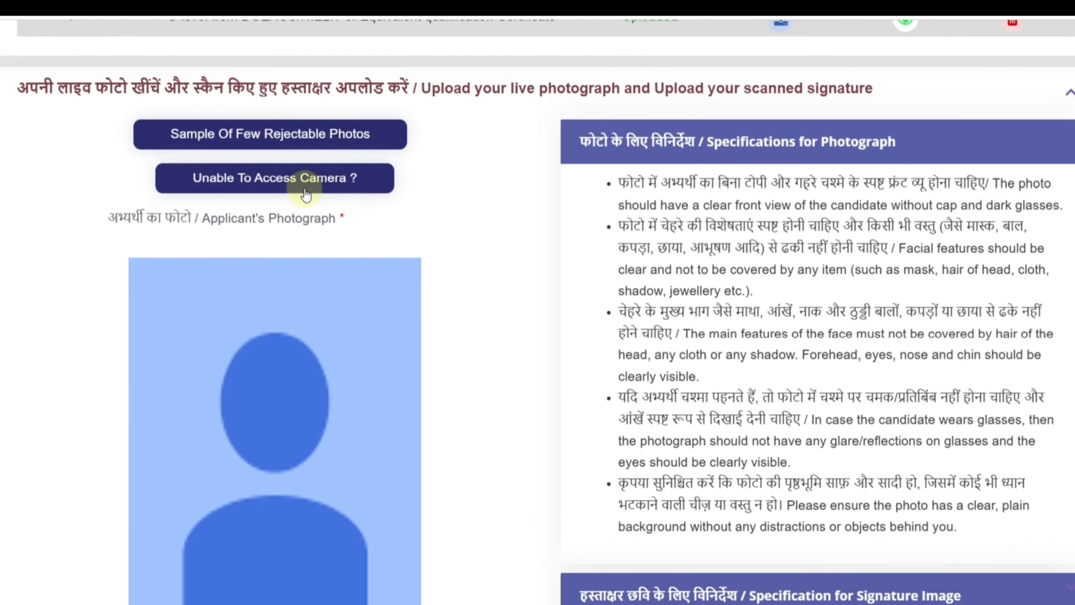
left_click(293, 142)
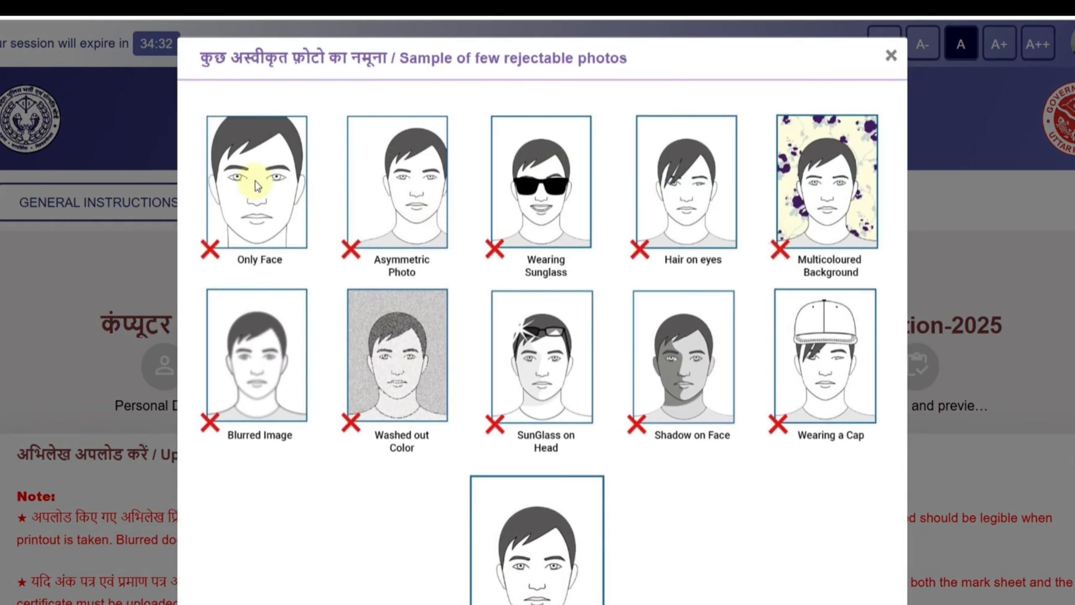
scroll(611, 445, "down", 2)
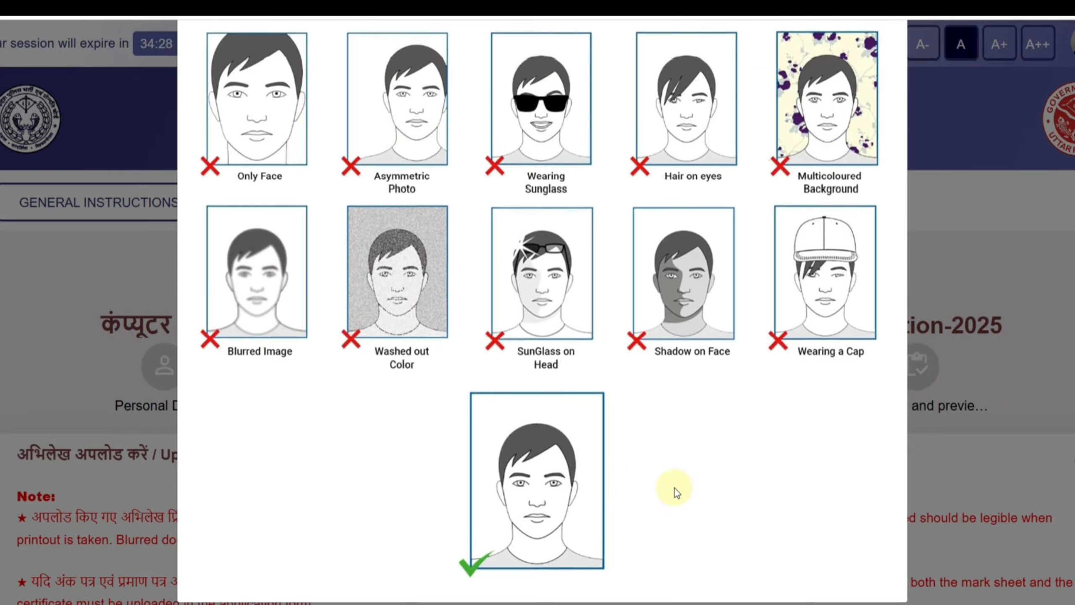
scroll(674, 488, "up", 2)
left_click(891, 55)
Go through the photograph specifications, the live image capture area and the specifications for the signature image
scroll(981, 334, "down", 15)
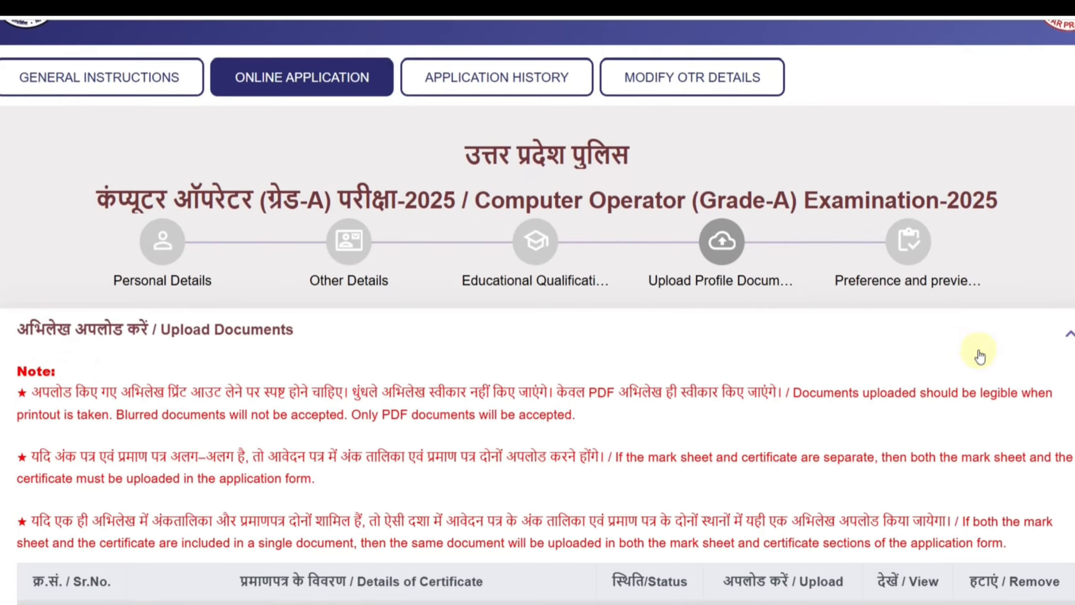
scroll(834, 460, "down", 5)
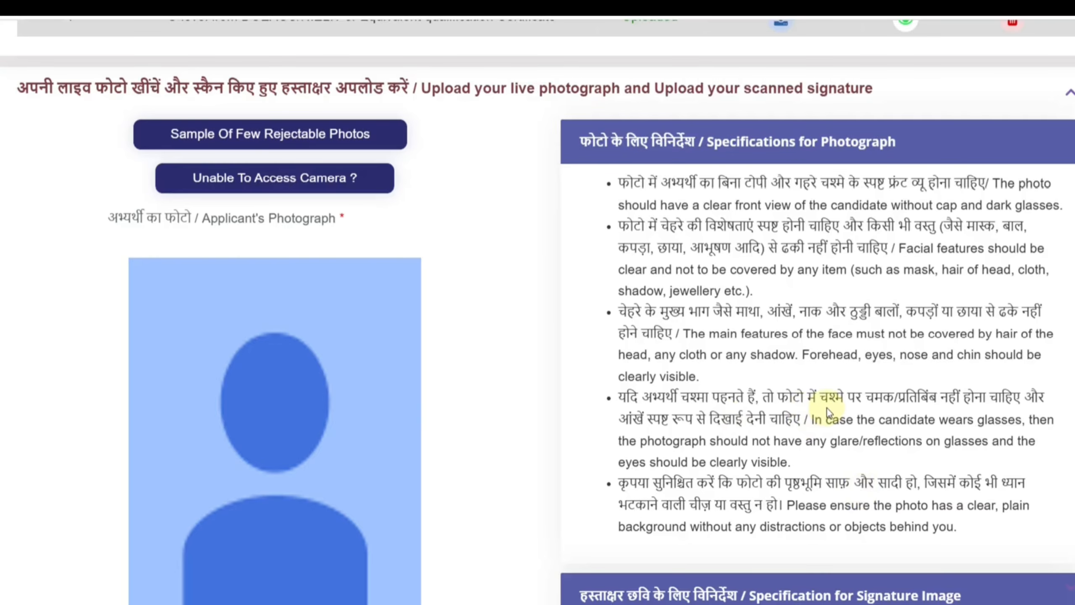
scroll(547, 435, "down", 4)
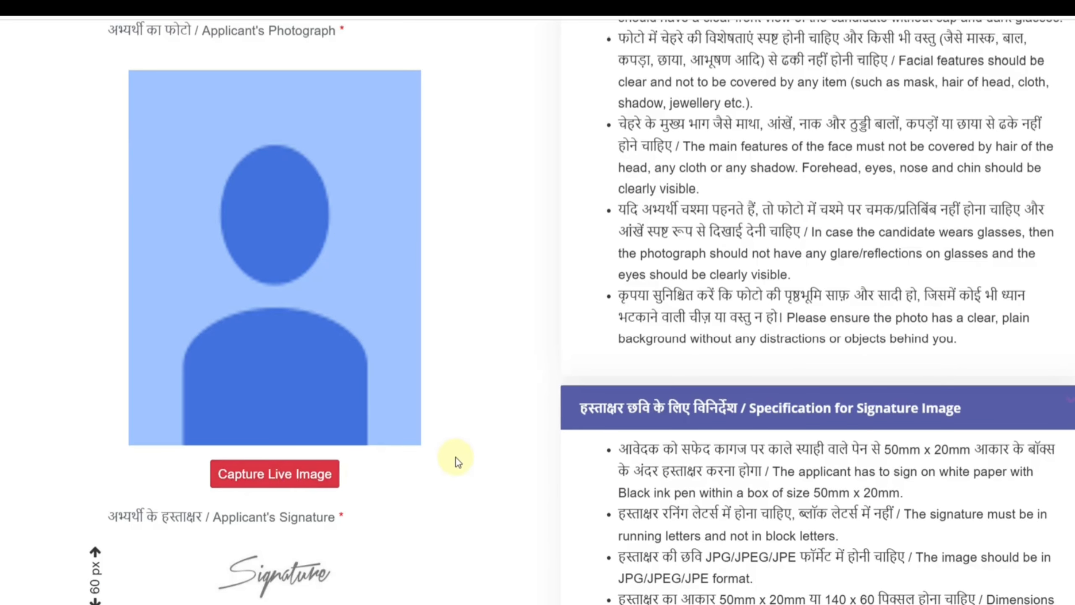
scroll(458, 459, "down", 7)
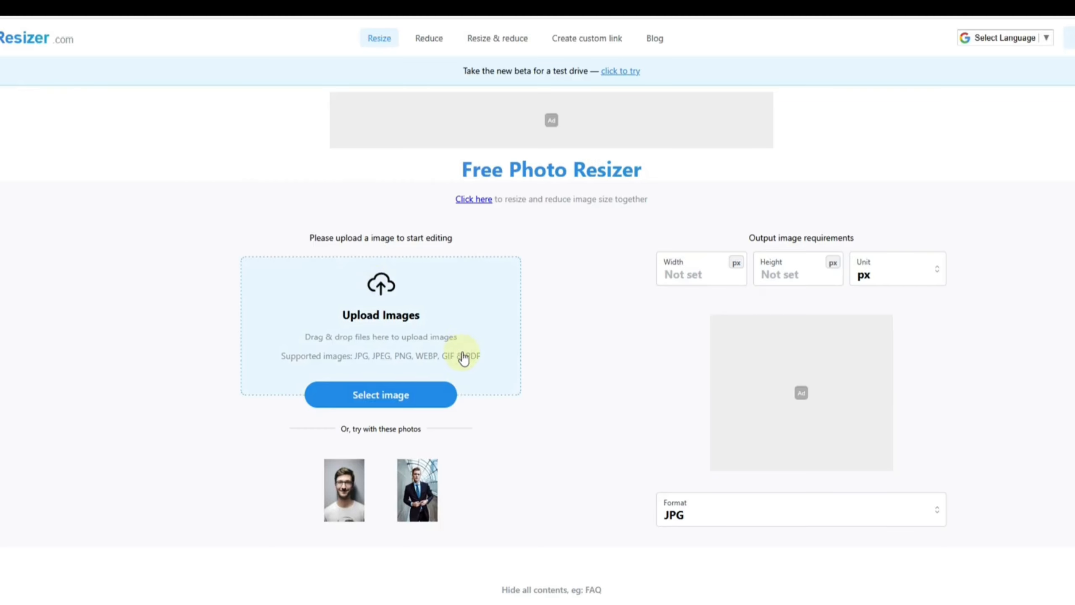
Switch to the Free Photo Resizer site, upload the signature image and set its output size to 140 × 60 px
left_click(472, 330)
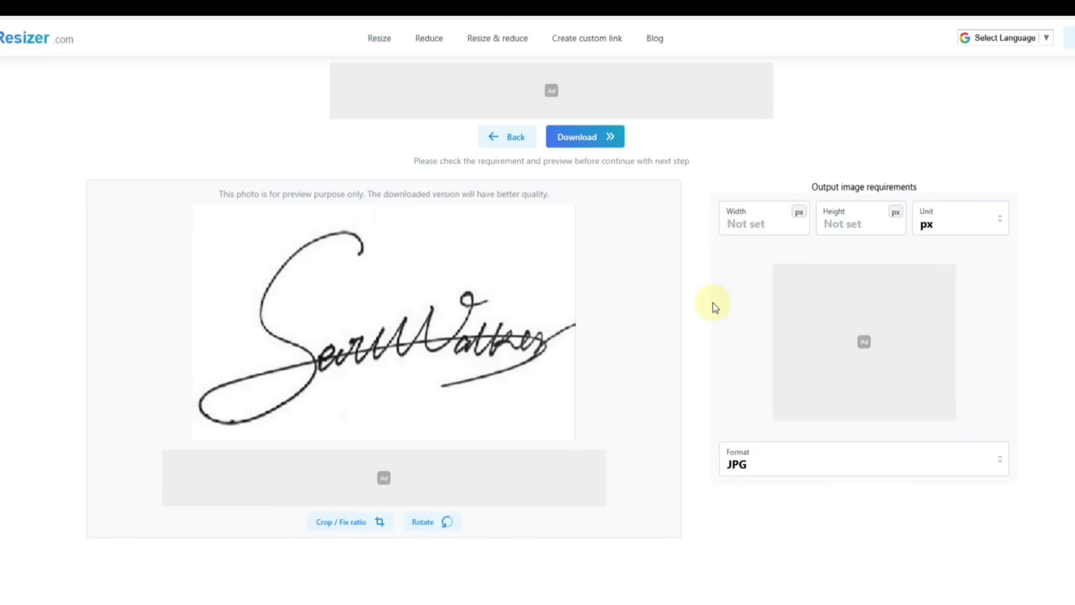
left_click(752, 226)
type("140")
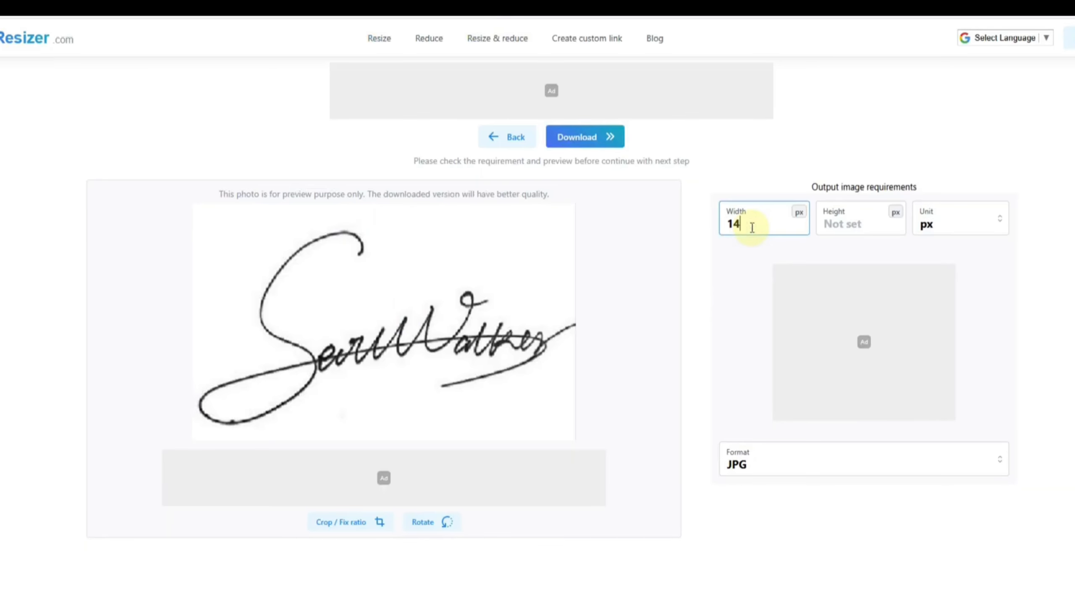
left_click(856, 228)
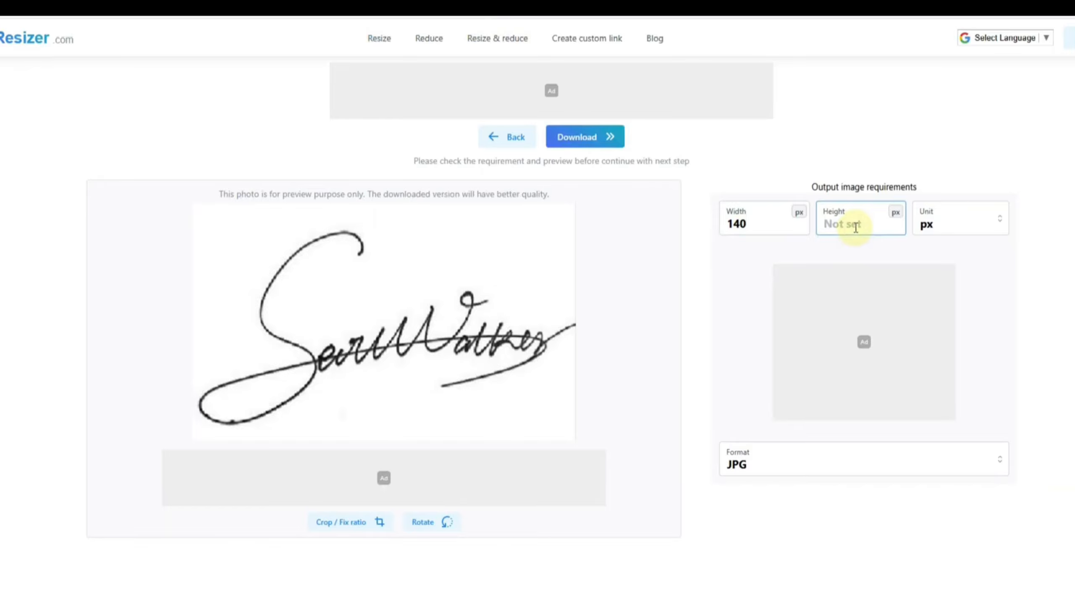
type("60")
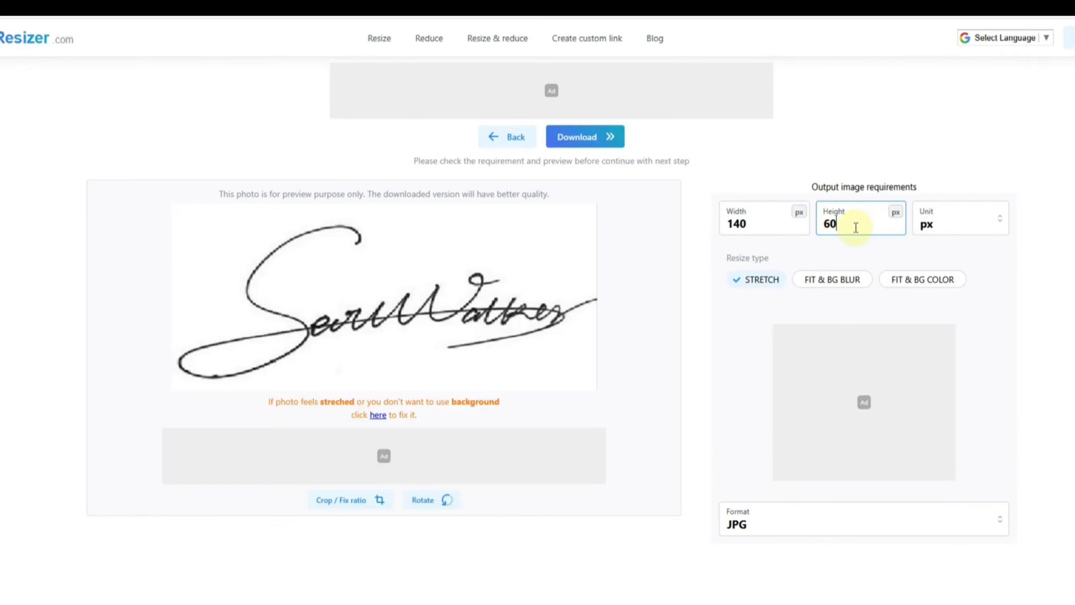
Set the signature's output format to JPEG and download the resized image
left_click(781, 518)
left_click(756, 436)
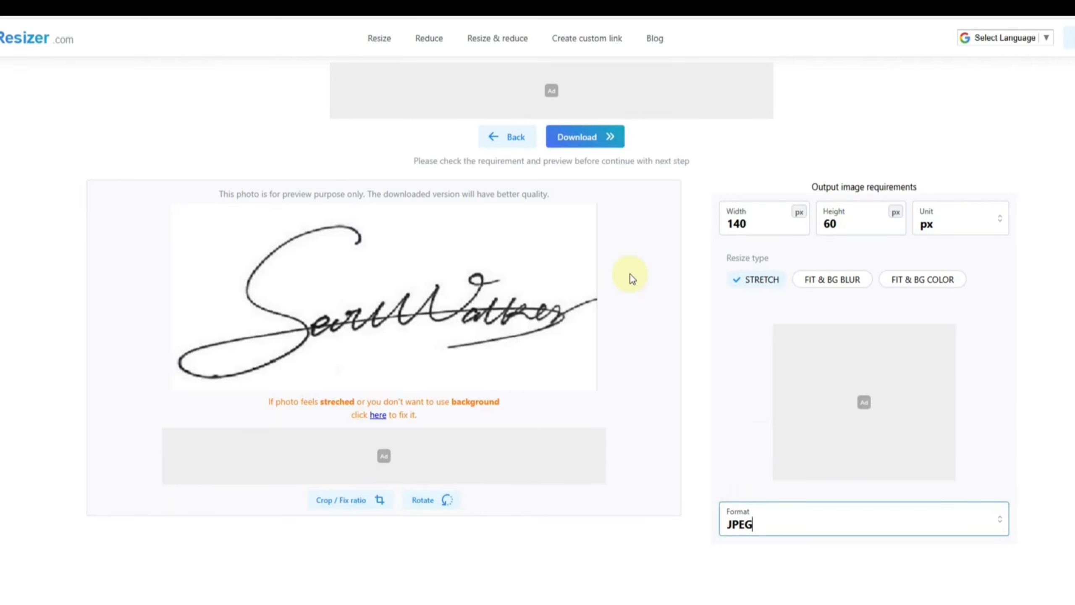
left_click(584, 140)
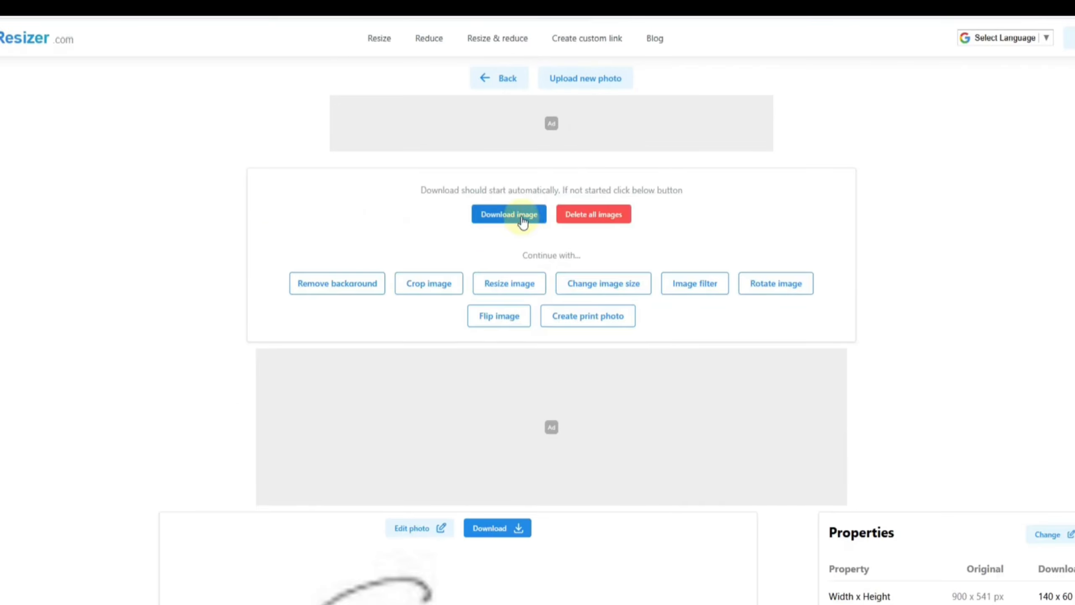
left_click(523, 220)
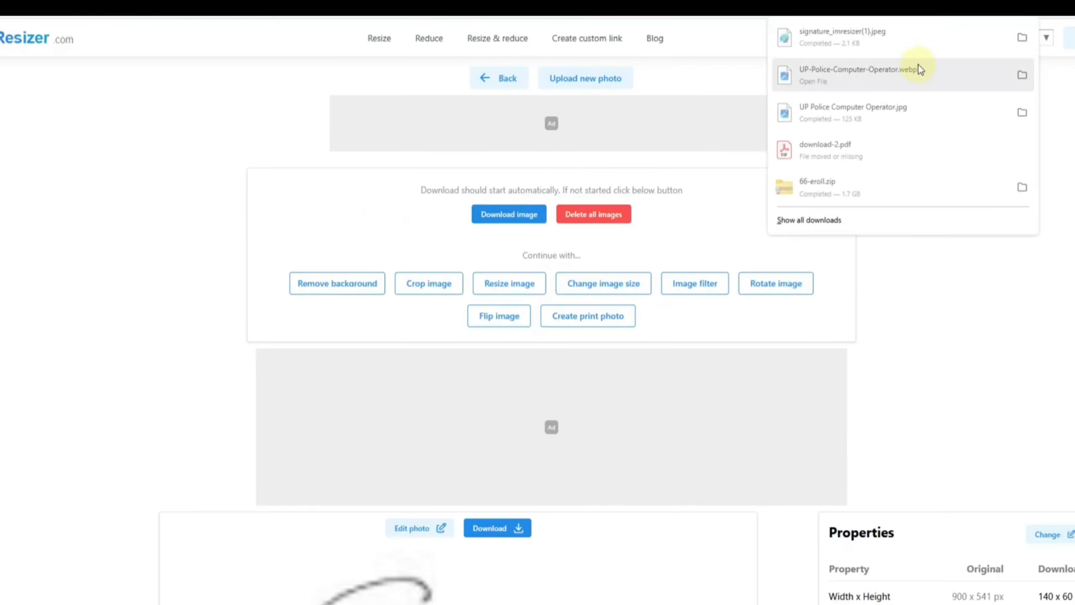
left_click(966, 328)
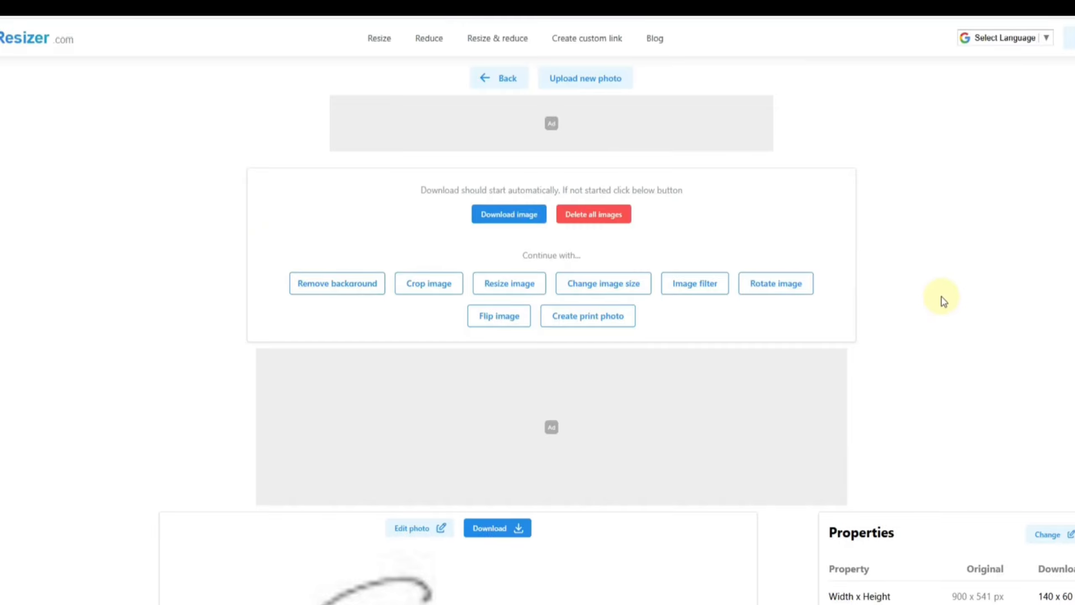